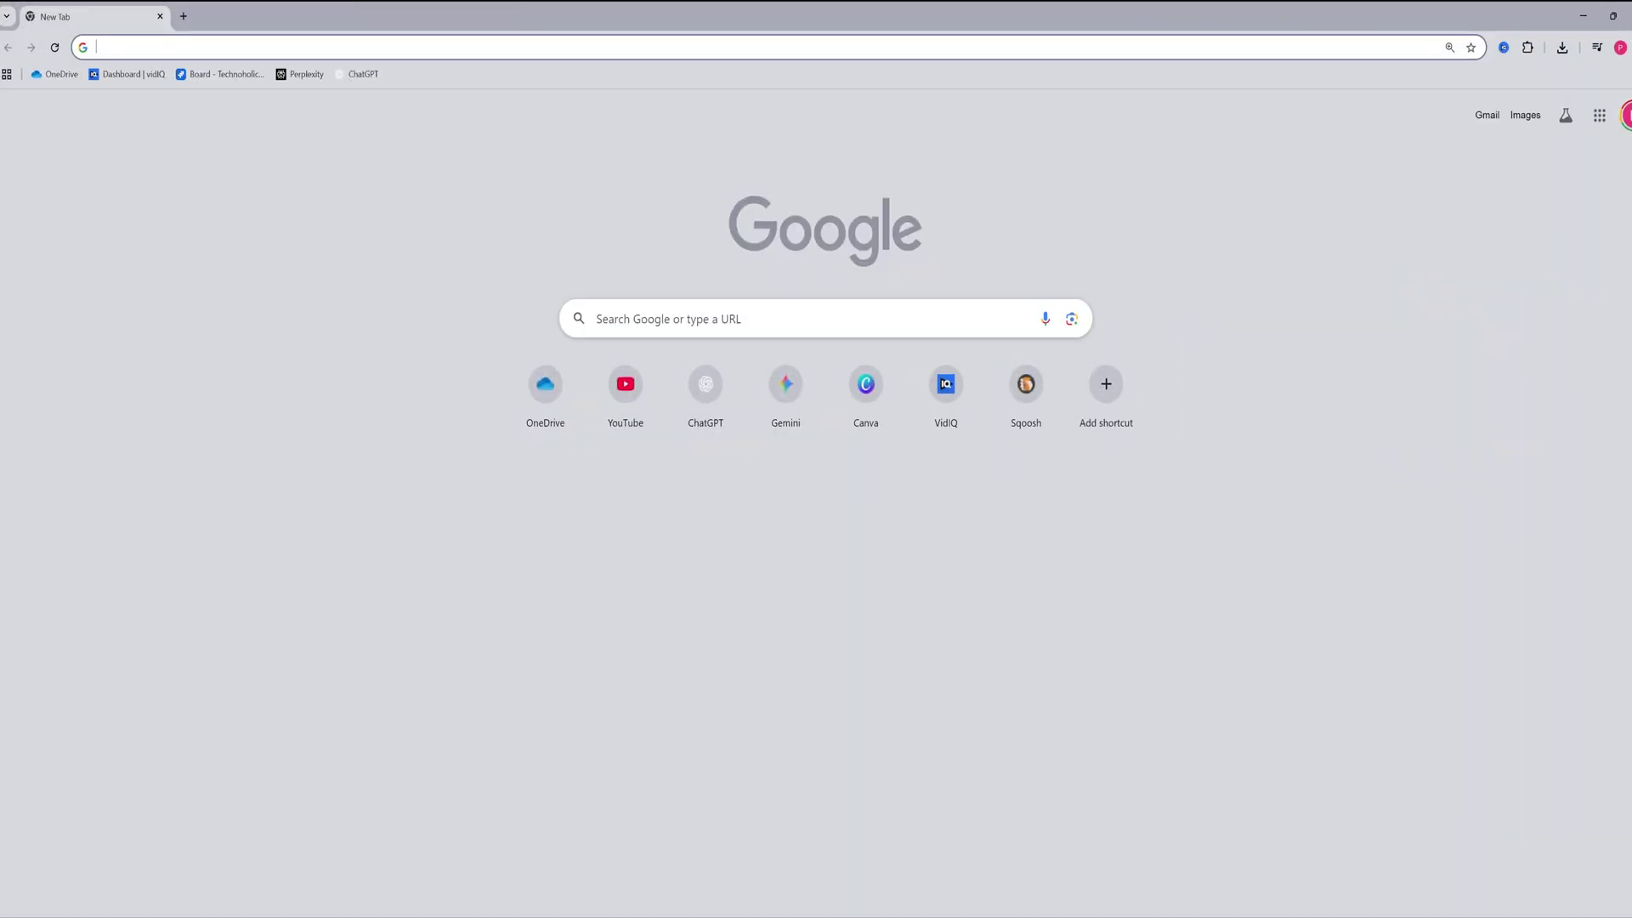
Step: Load freecad.org in Chrome, view its donation options, and dismiss the donation dialog
text(freecad.org)
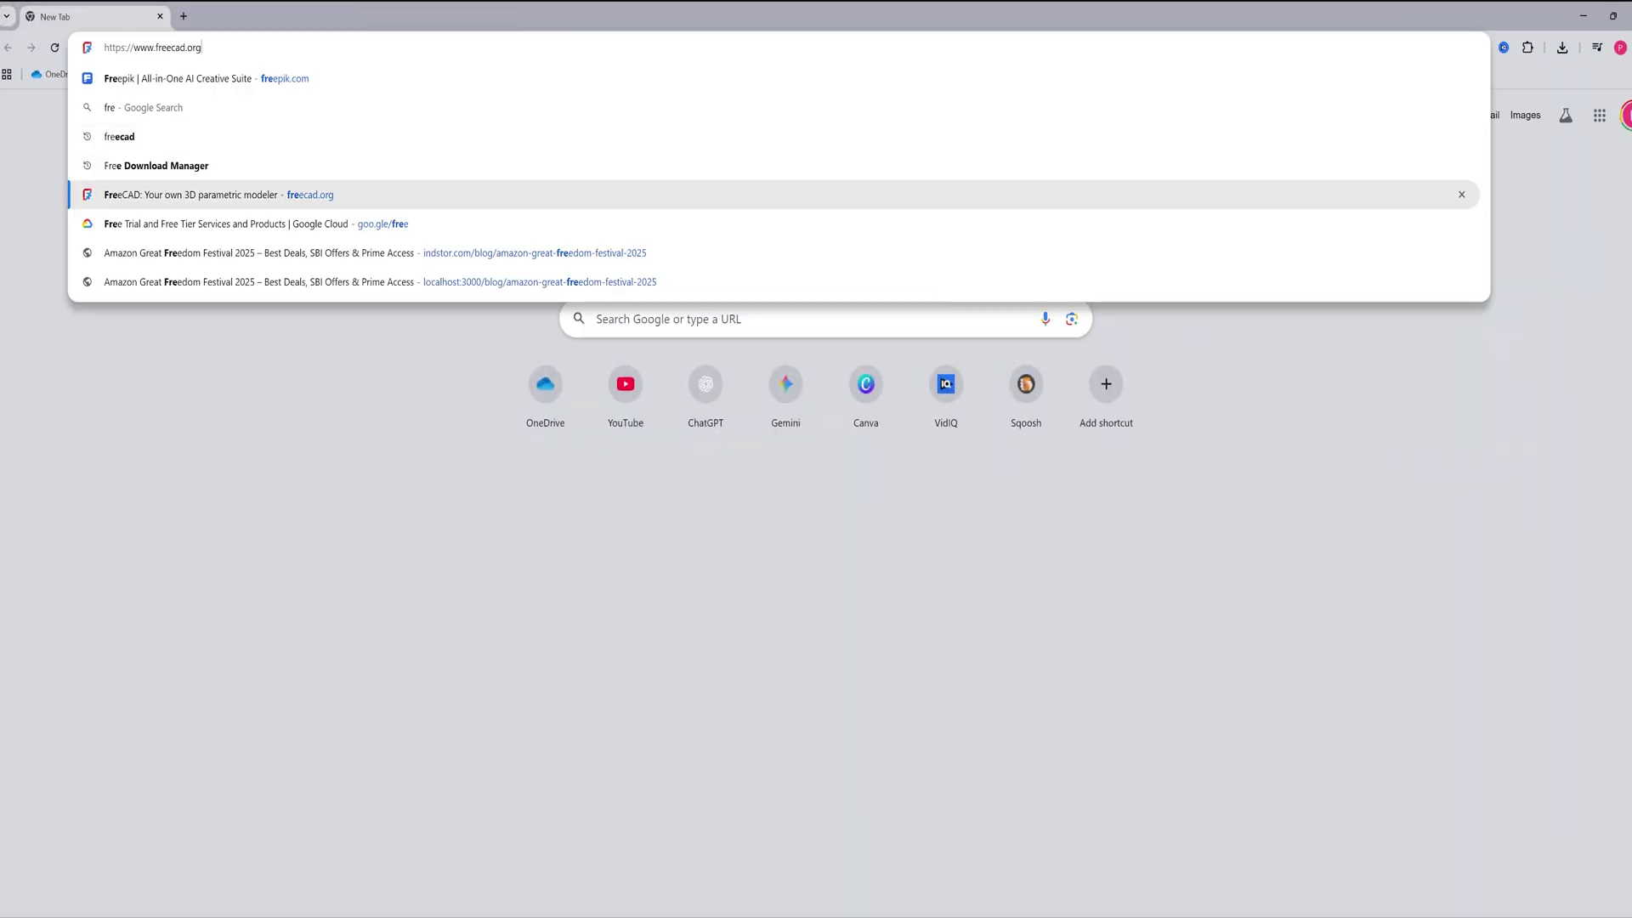
key(Return)
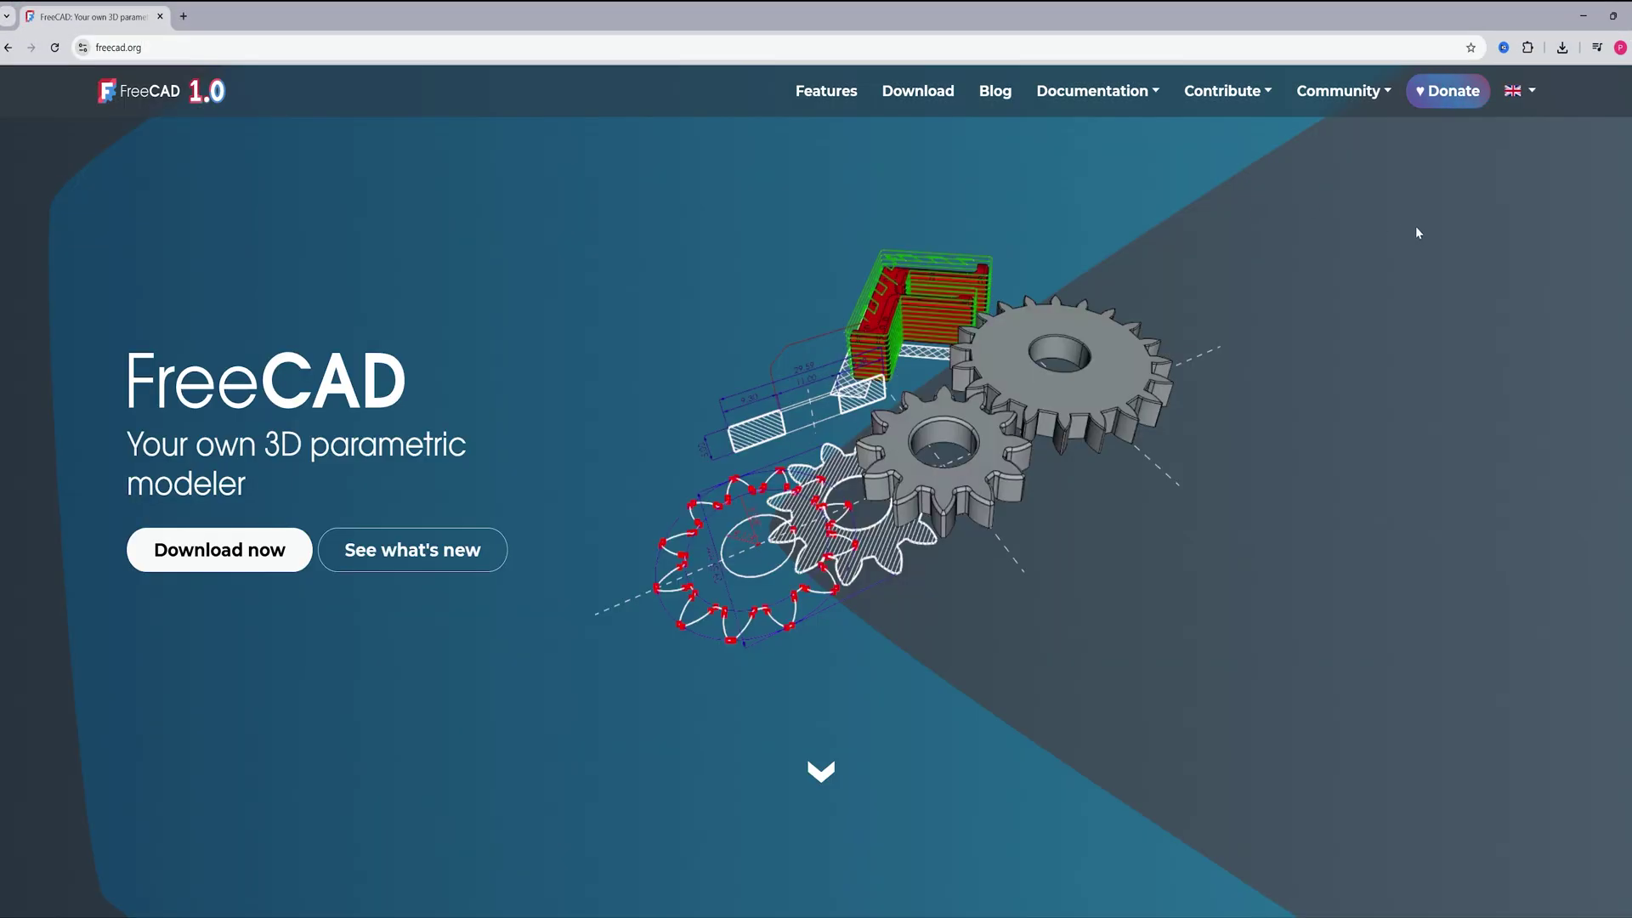
click(1433, 95)
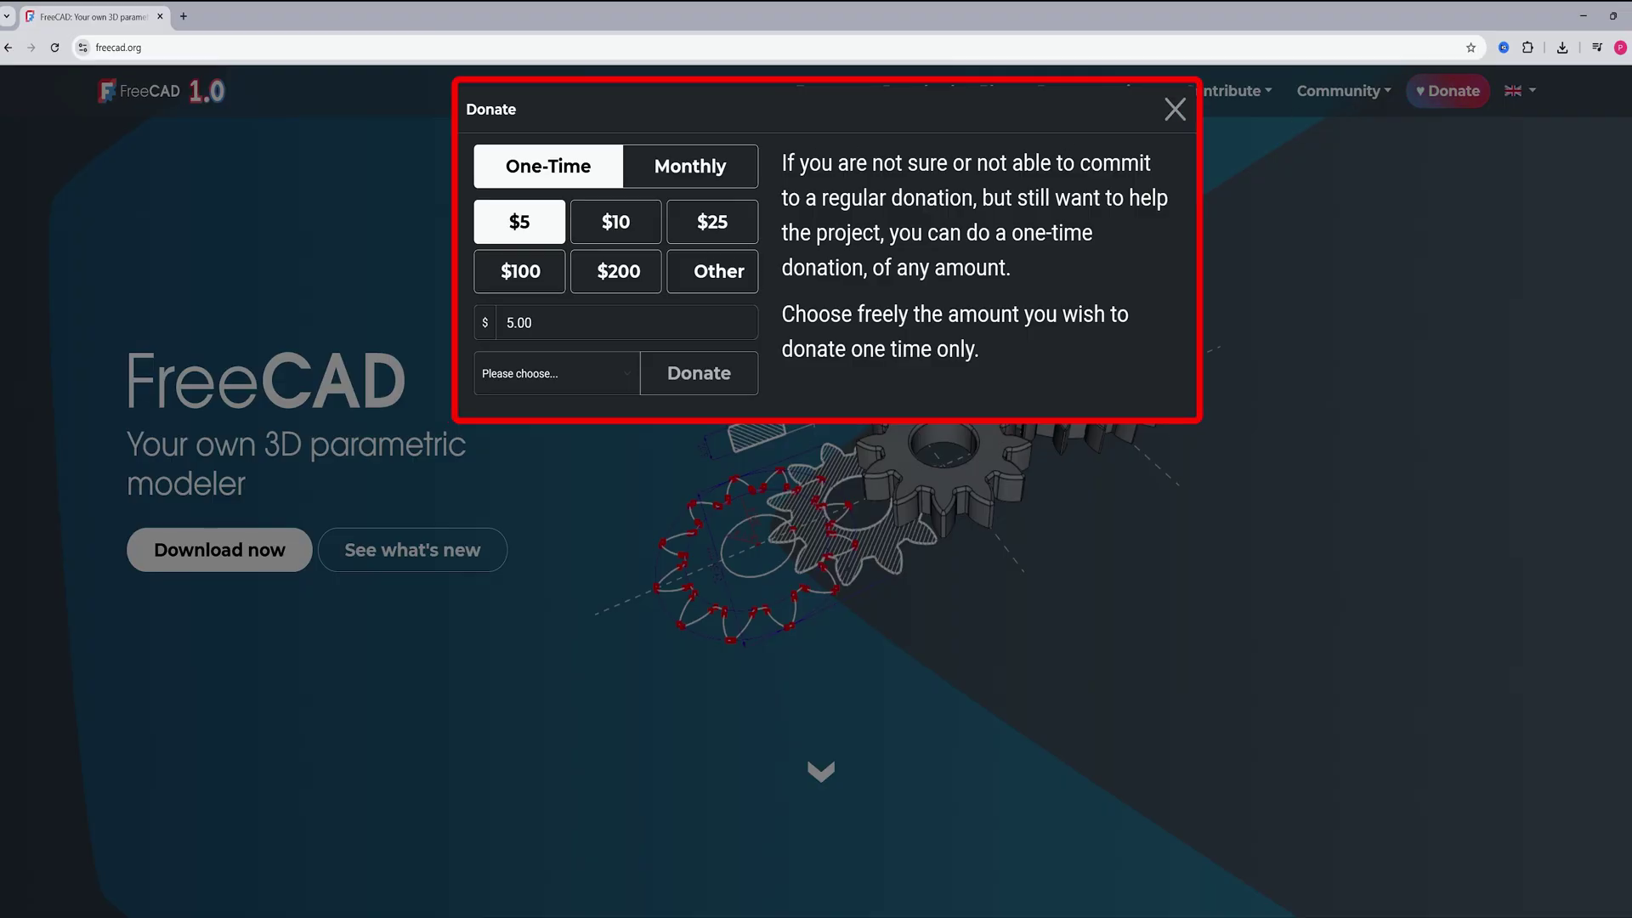
click(1174, 109)
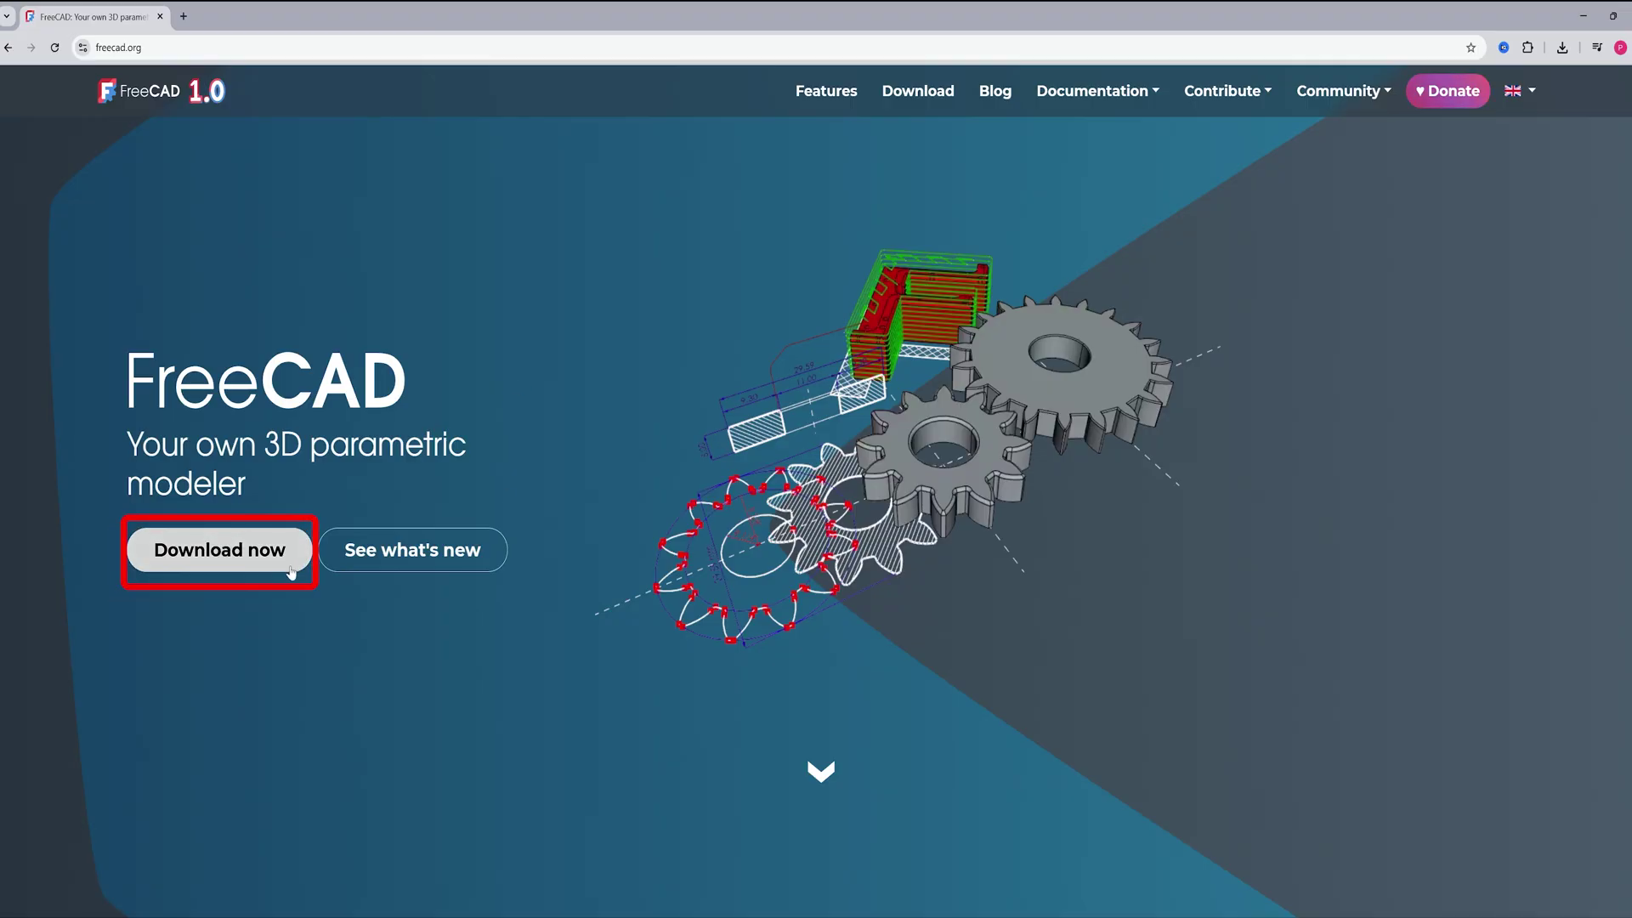
Step: Download the FreeCAD 1.0.2 Windows x86_64 installer (408 MB) from the downloads page
click(257, 552)
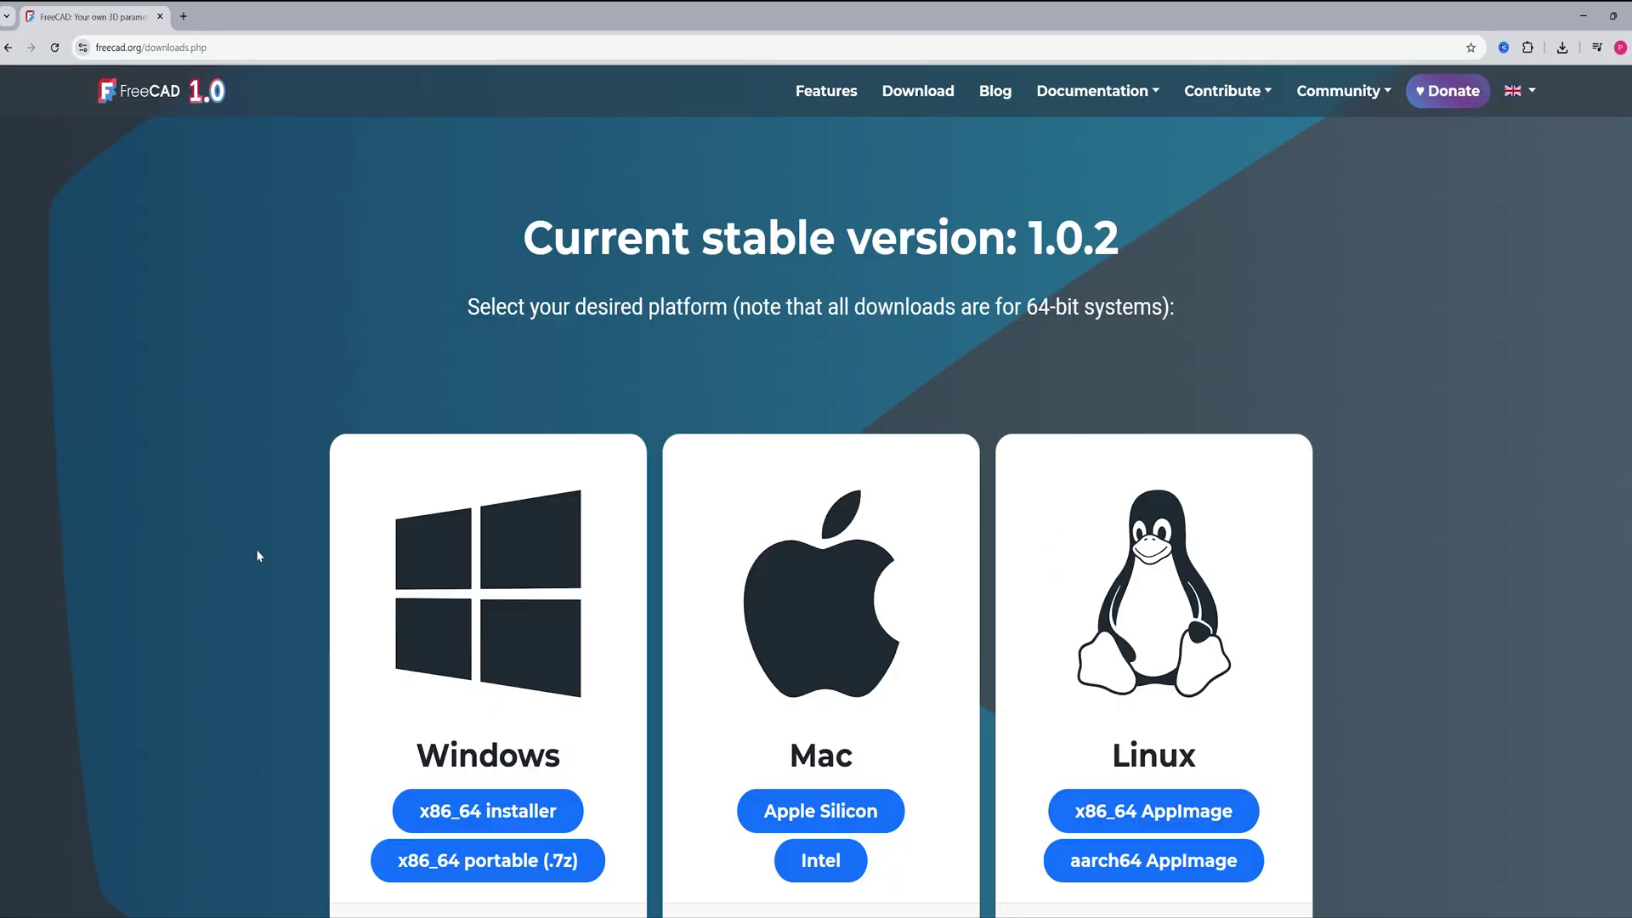
scroll(308, 564, down, 3)
scroll(309, 572, down, 1)
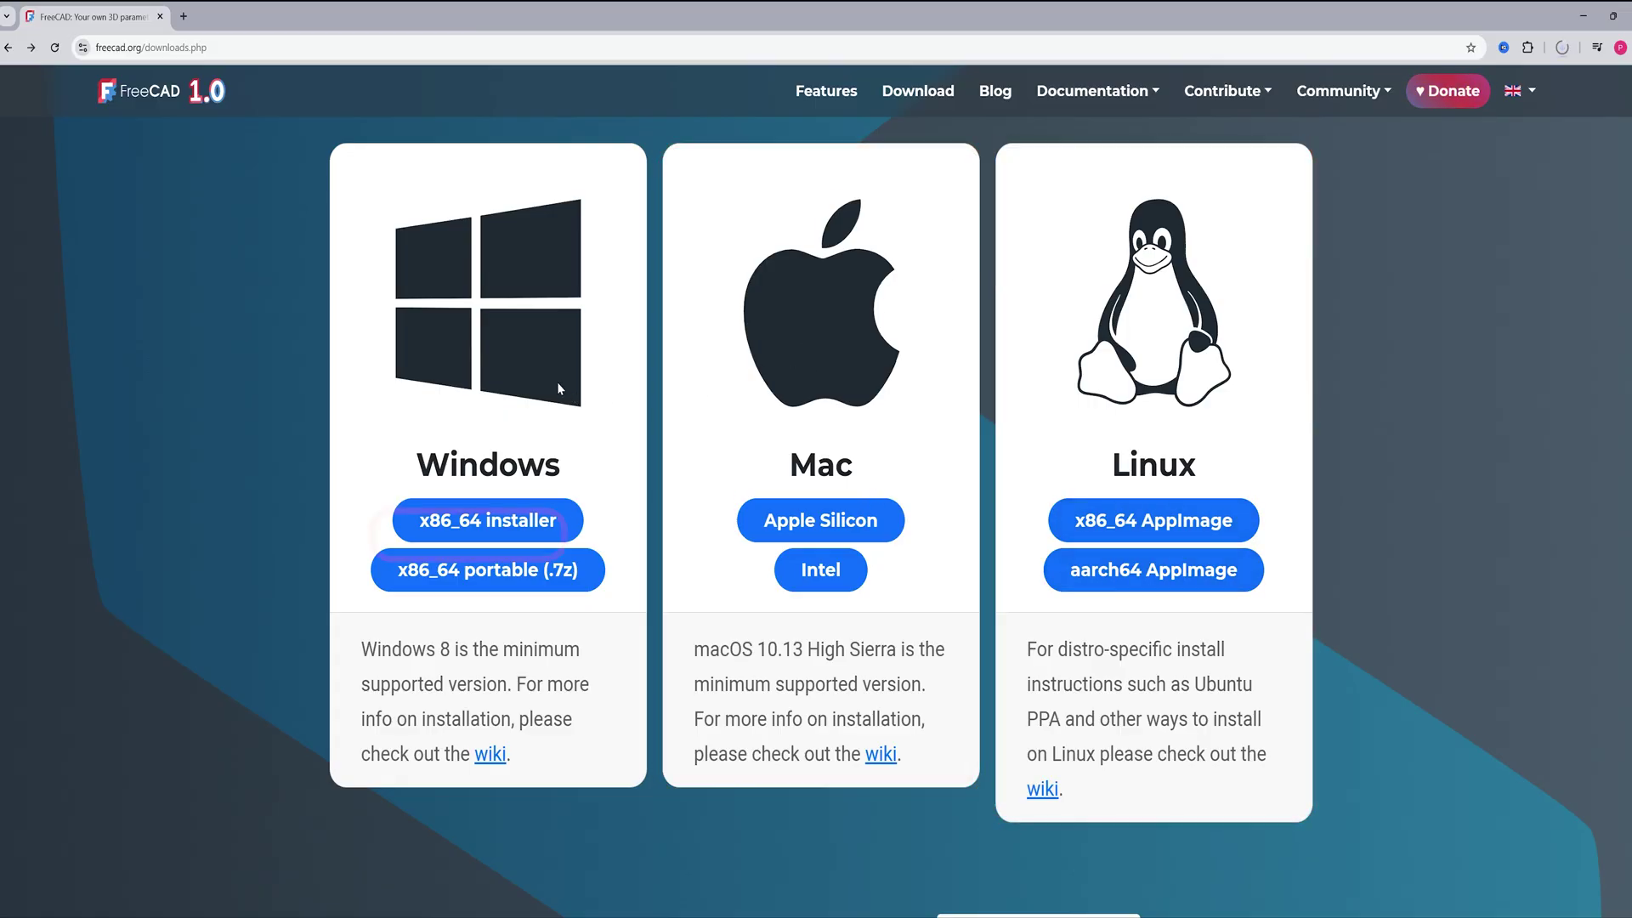
click(505, 531)
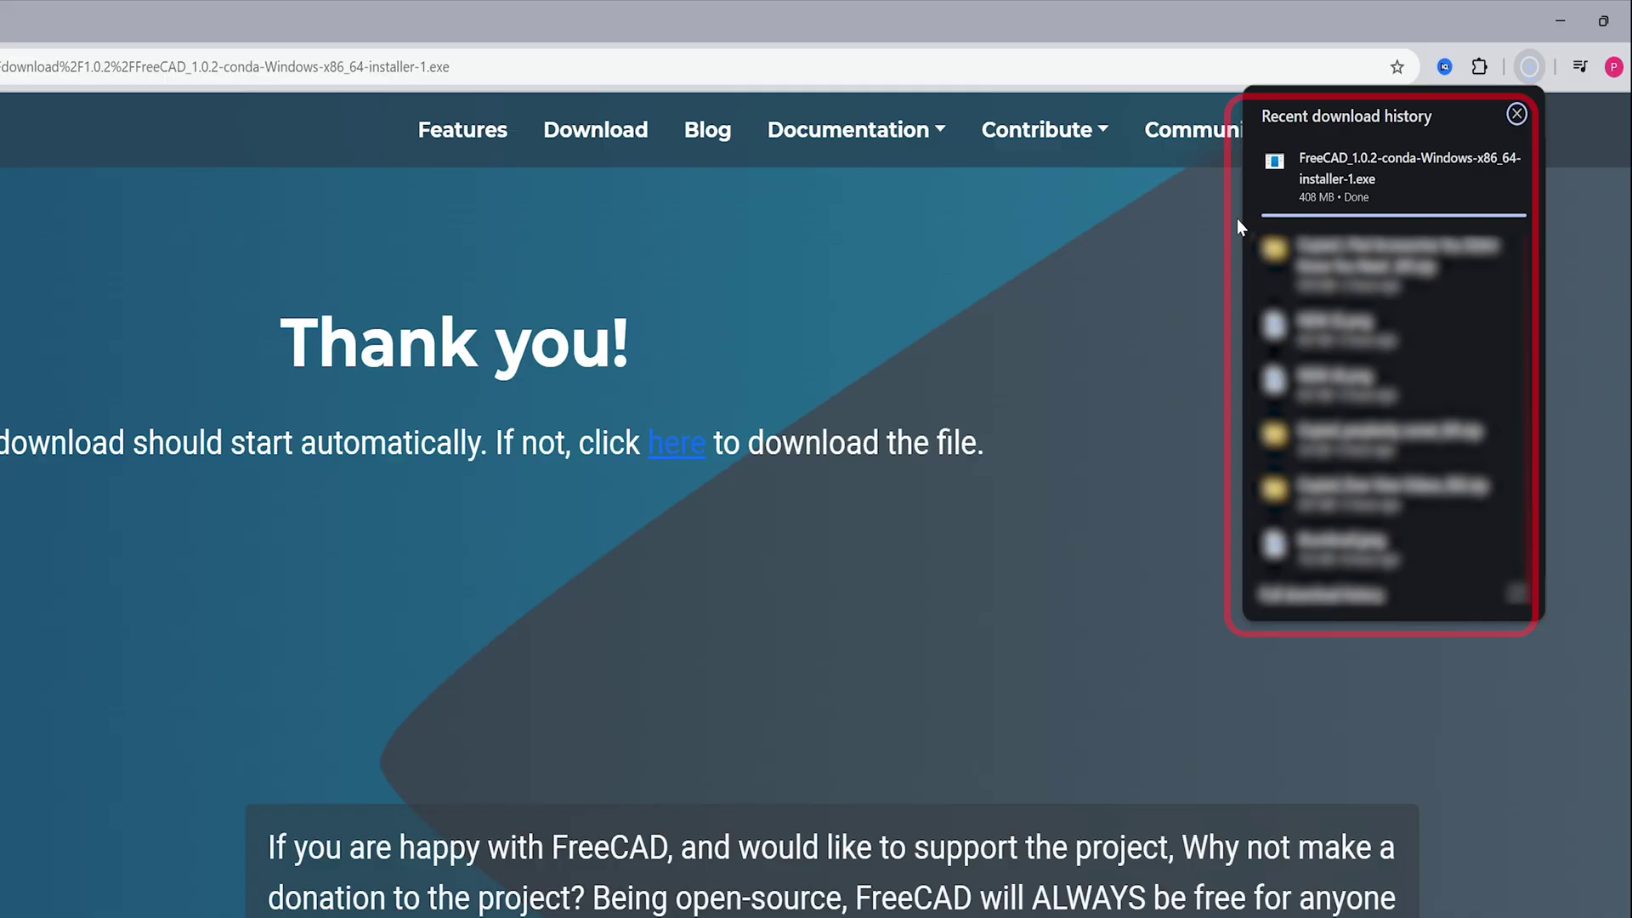
mouse_move(1251, 211)
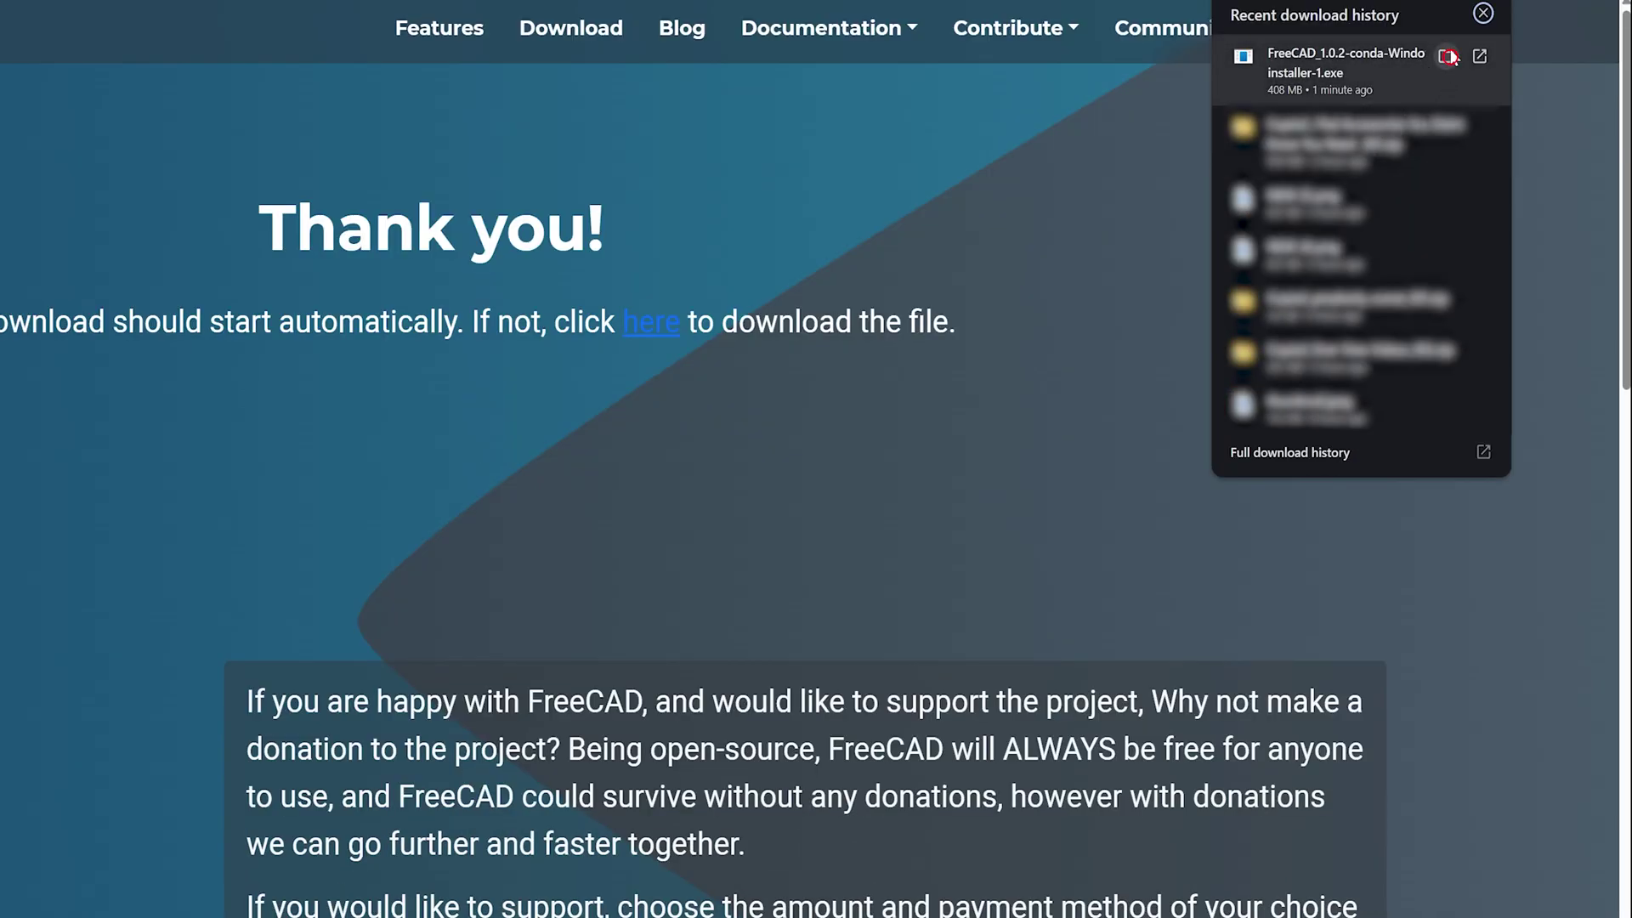
Step: Launch FreeCAD_1.0.2-conda-Windows-x86_64-installer-1.exe from its download folder
click(1449, 56)
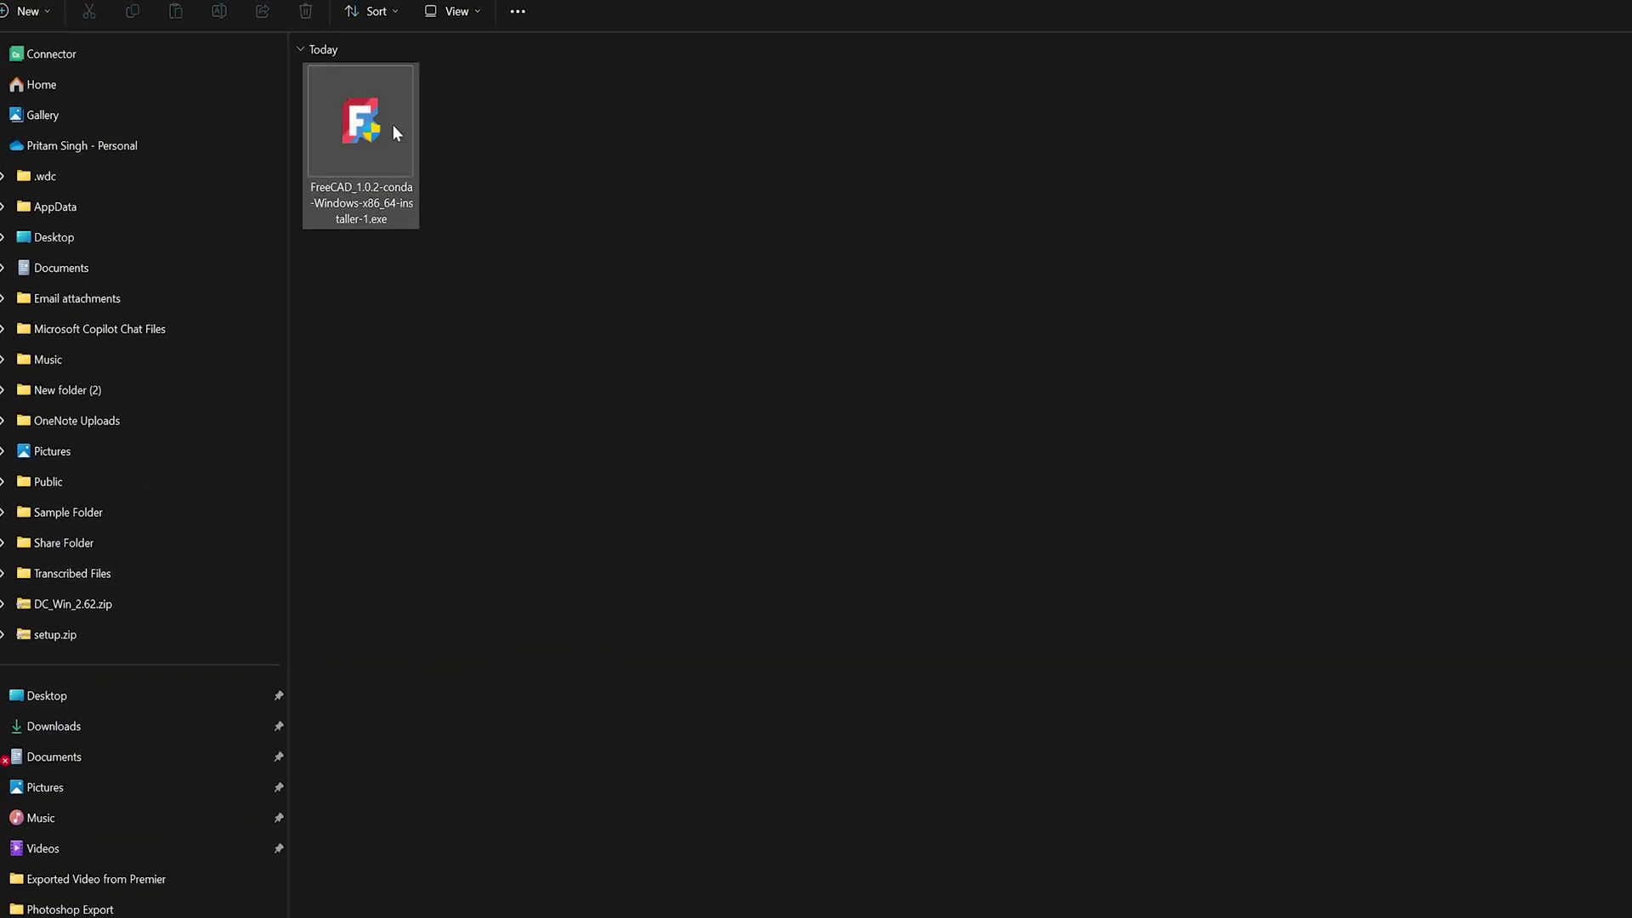
double_click(390, 110)
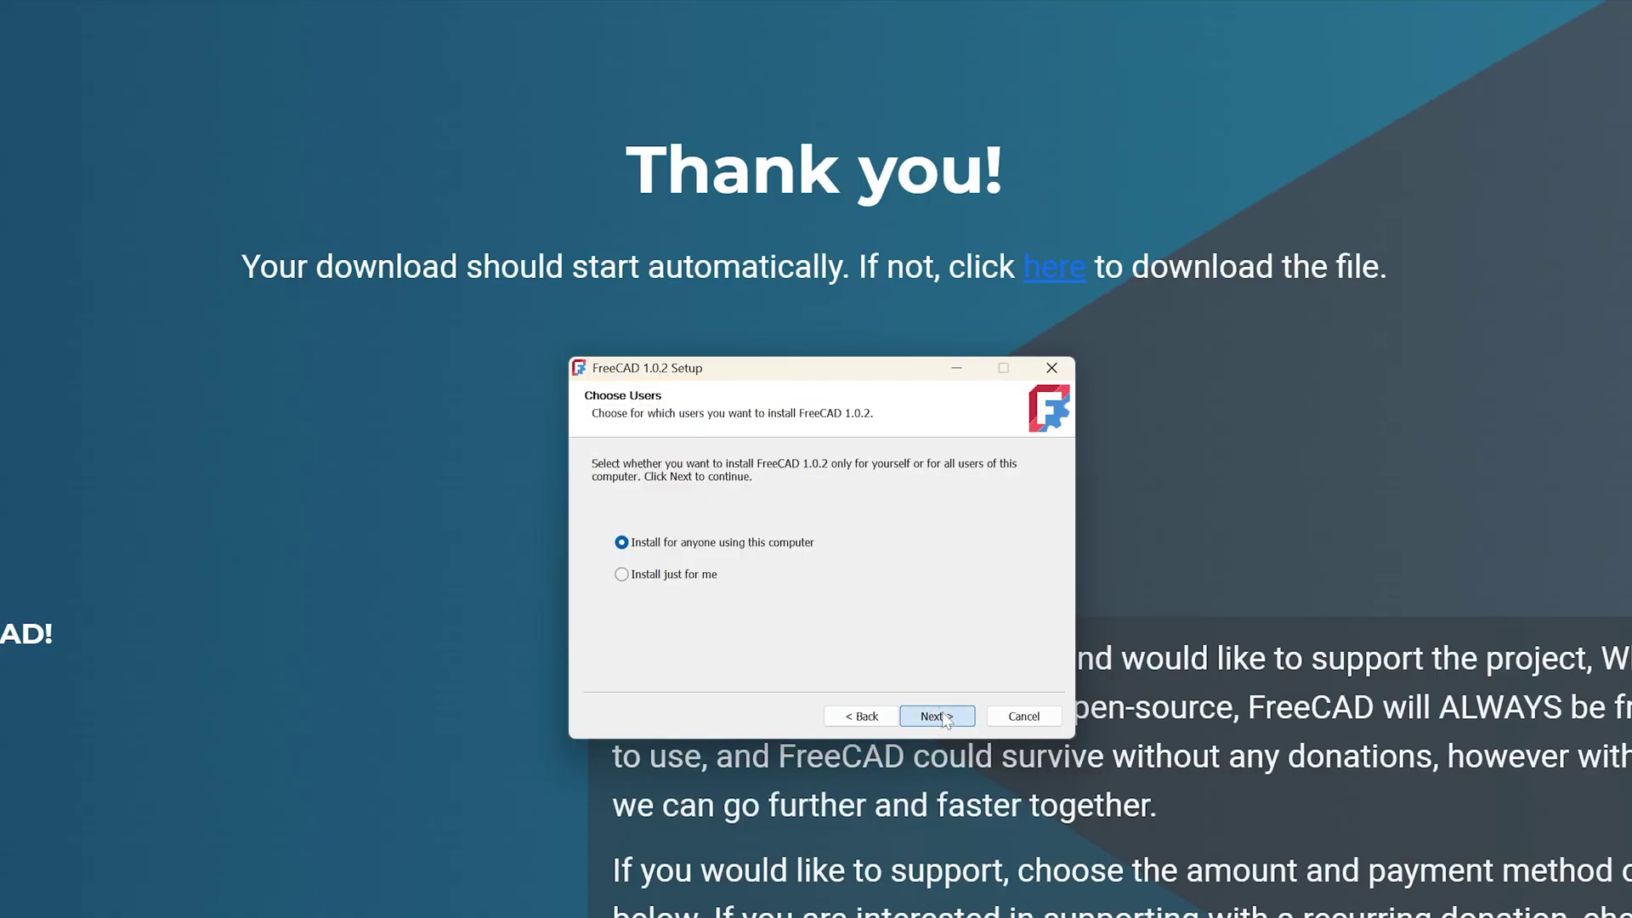
click(943, 716)
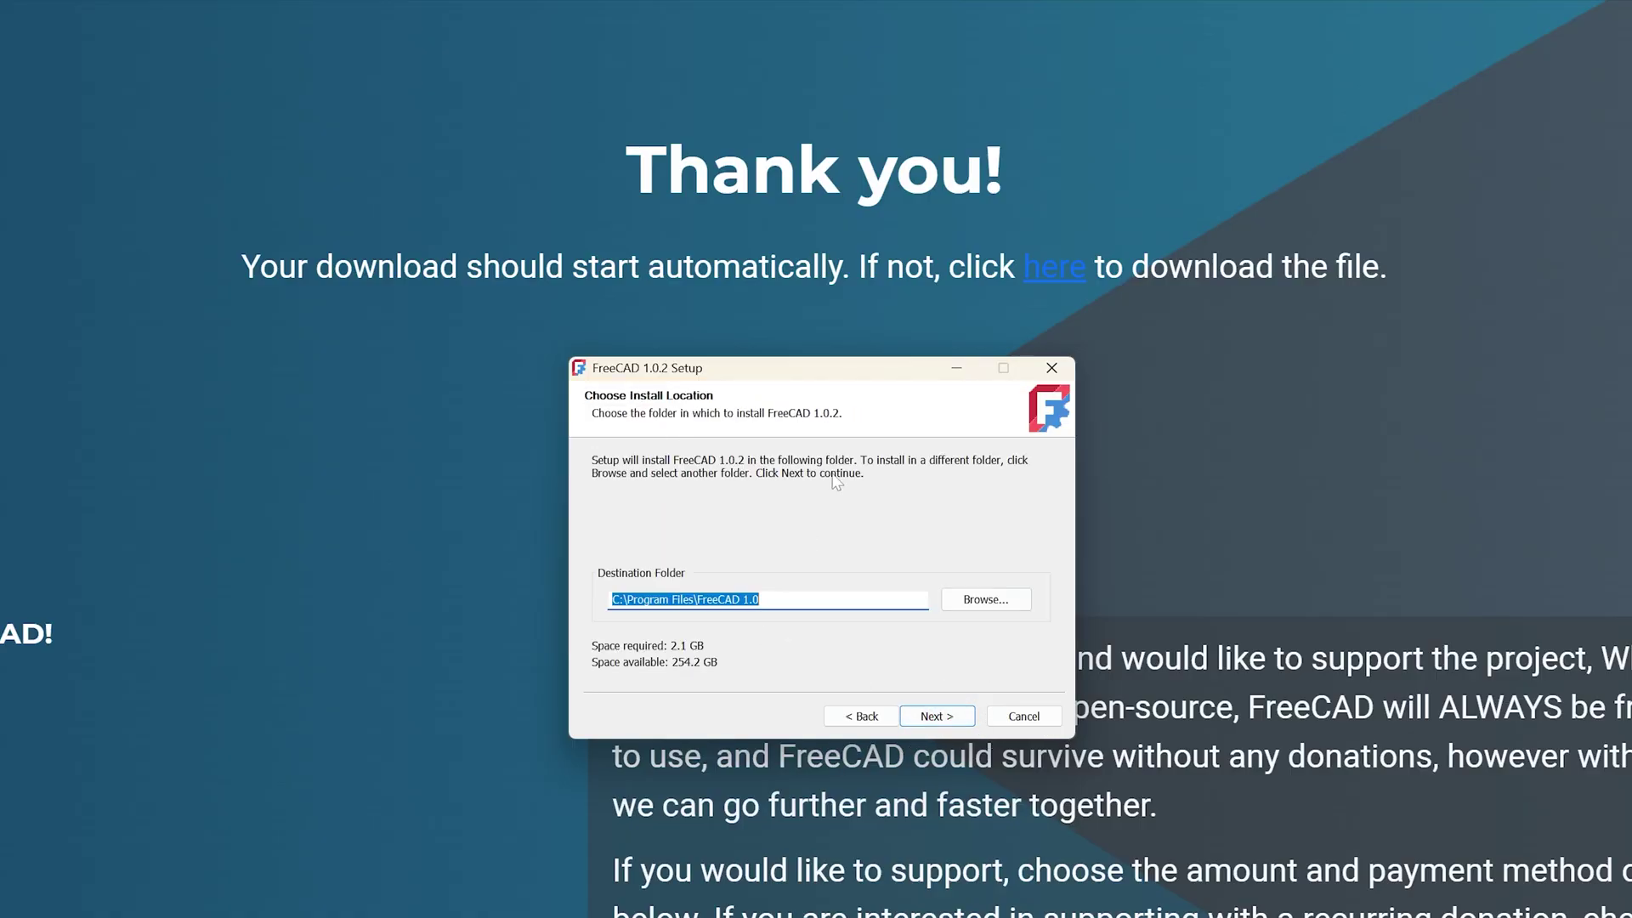
Step: Install FreeCAD 1.0.2 for all users into C:\Program Files\FreeCAD 1.0 with default components
click(939, 716)
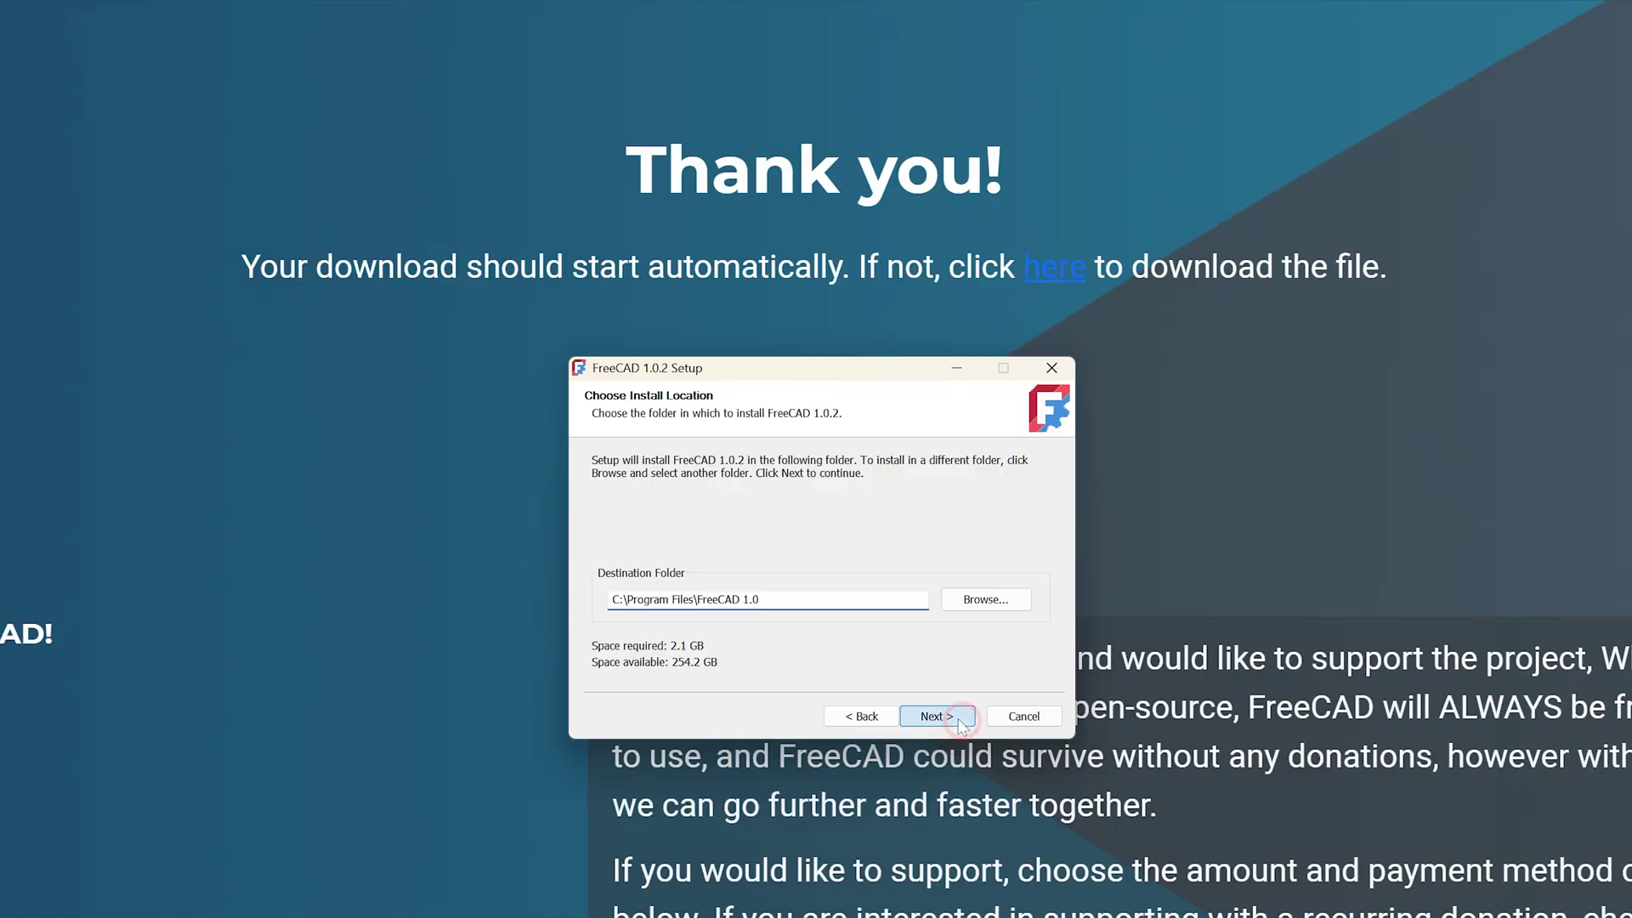
click(866, 717)
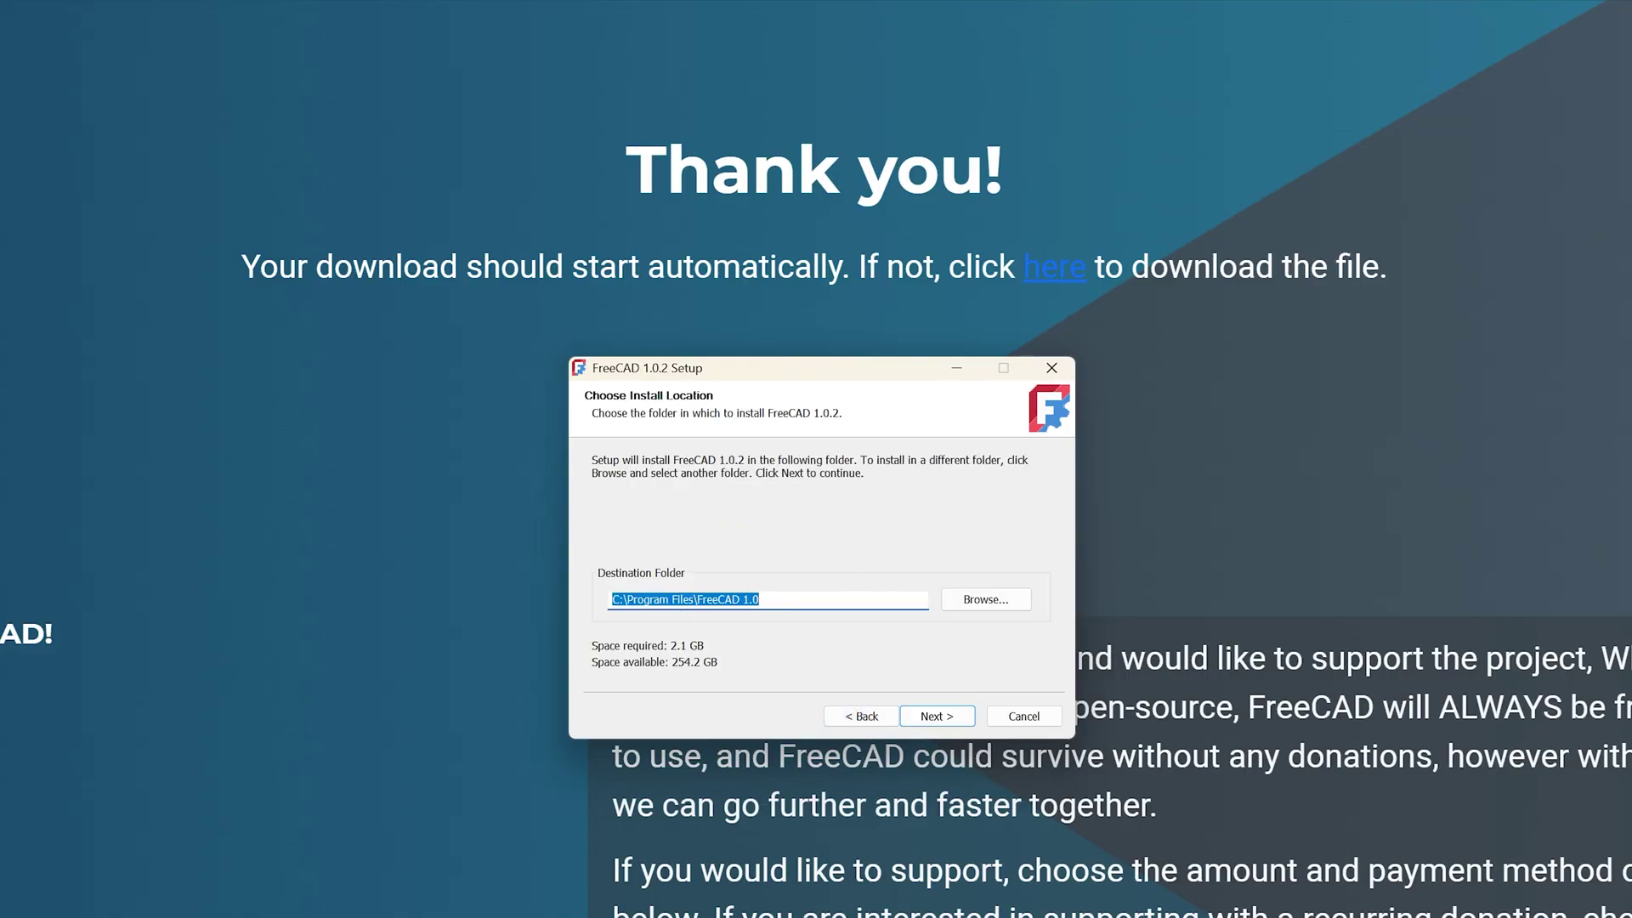
click(623, 600)
click(1002, 609)
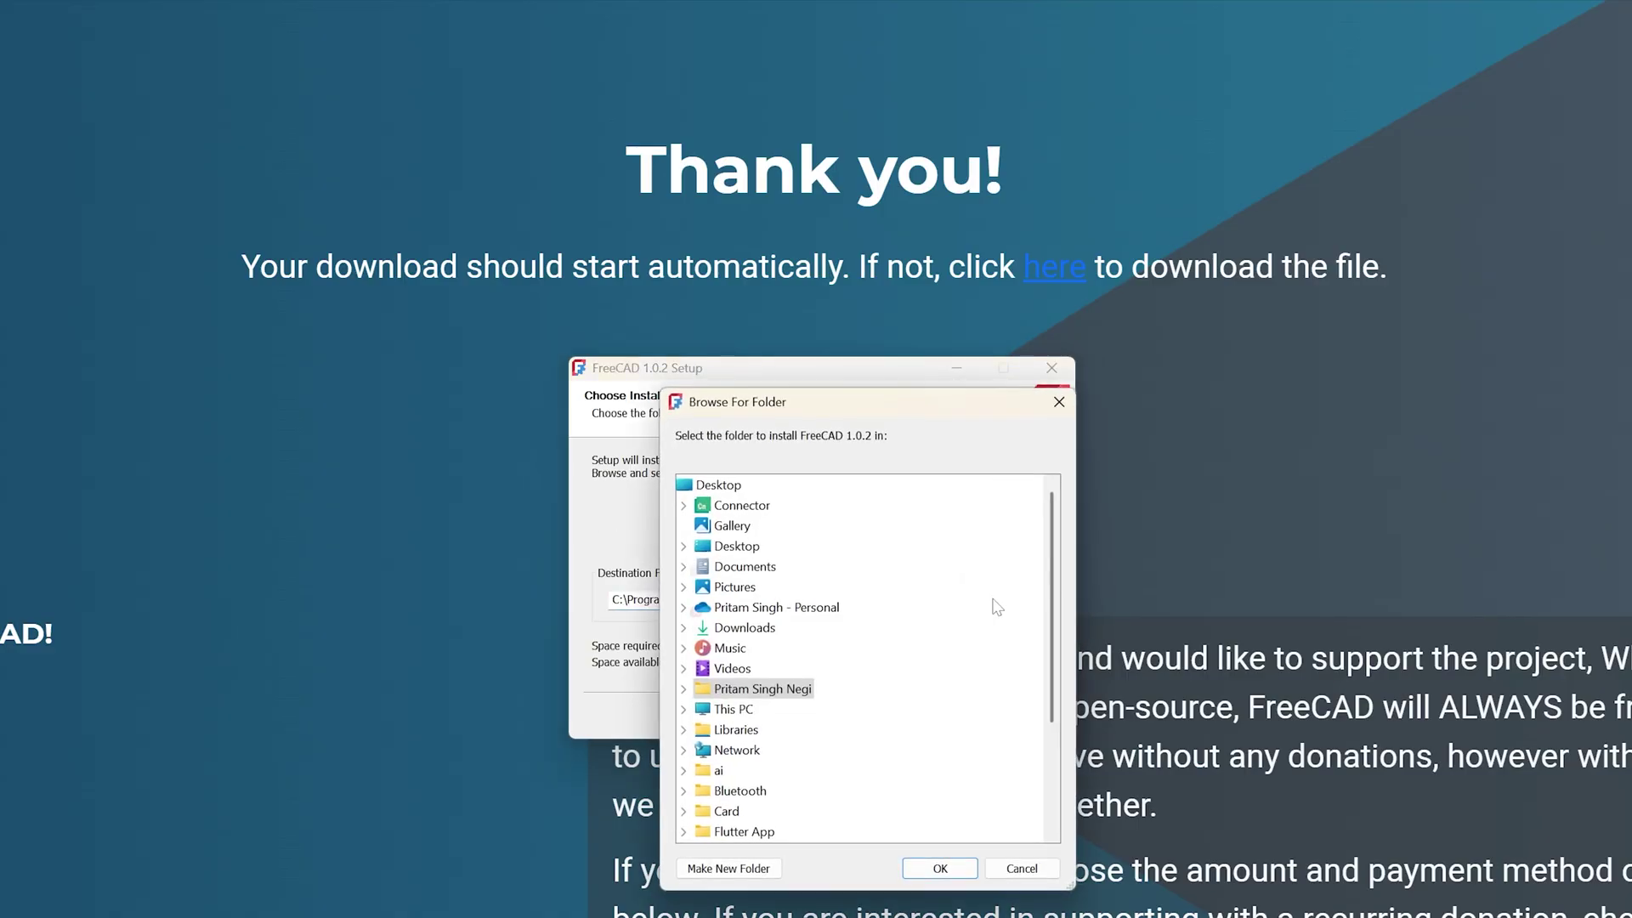
click(1024, 868)
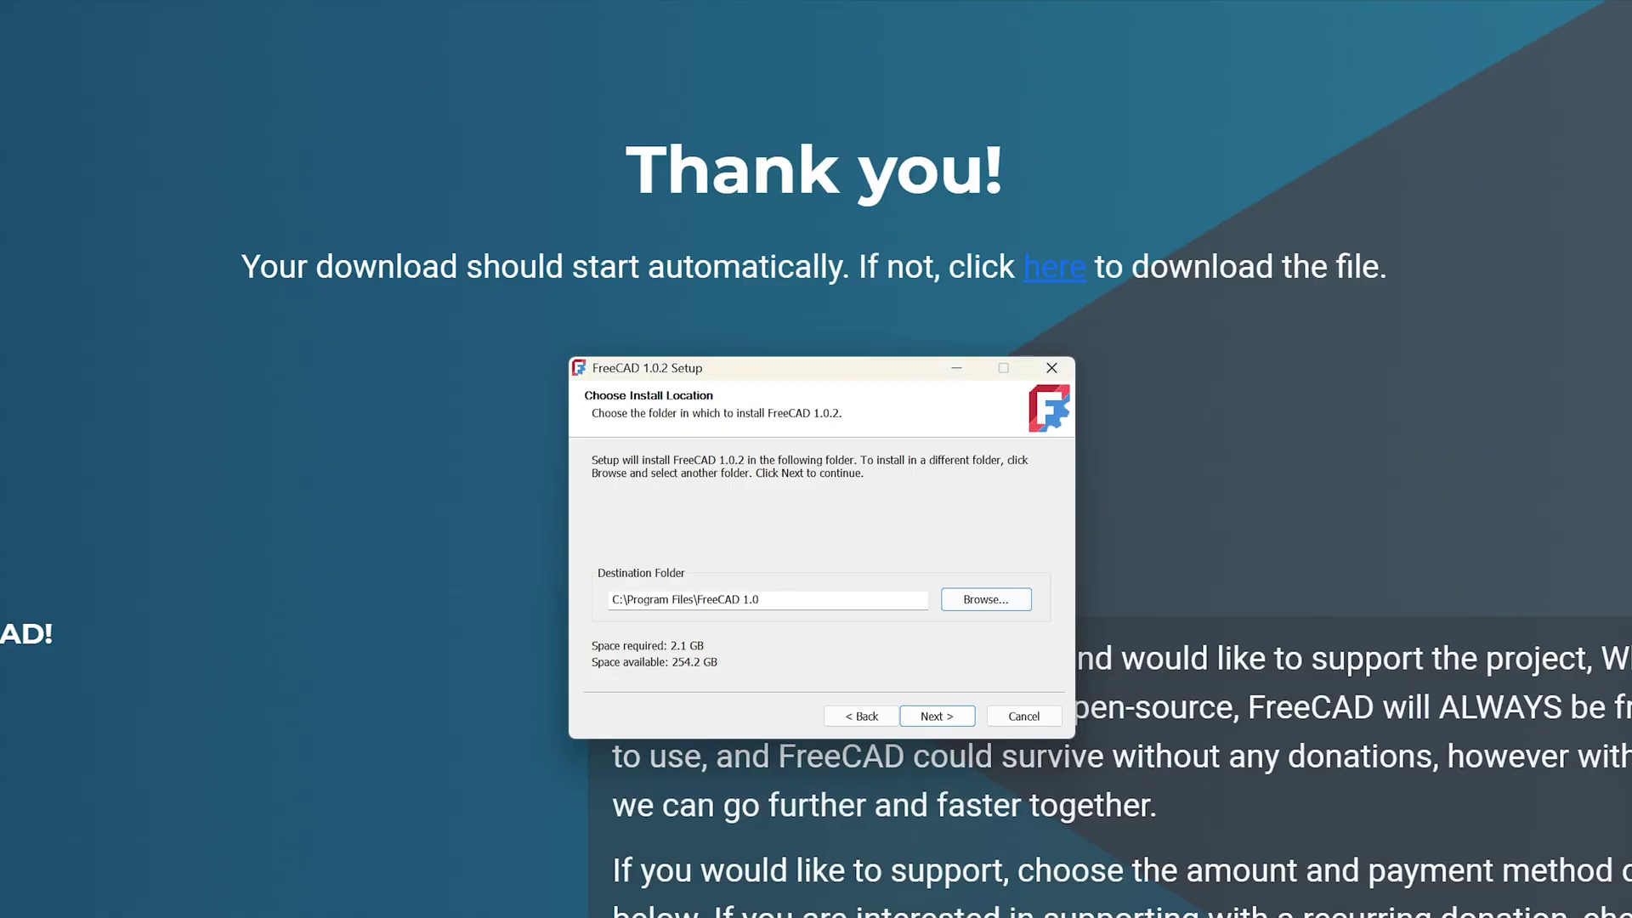
click(954, 716)
click(952, 716)
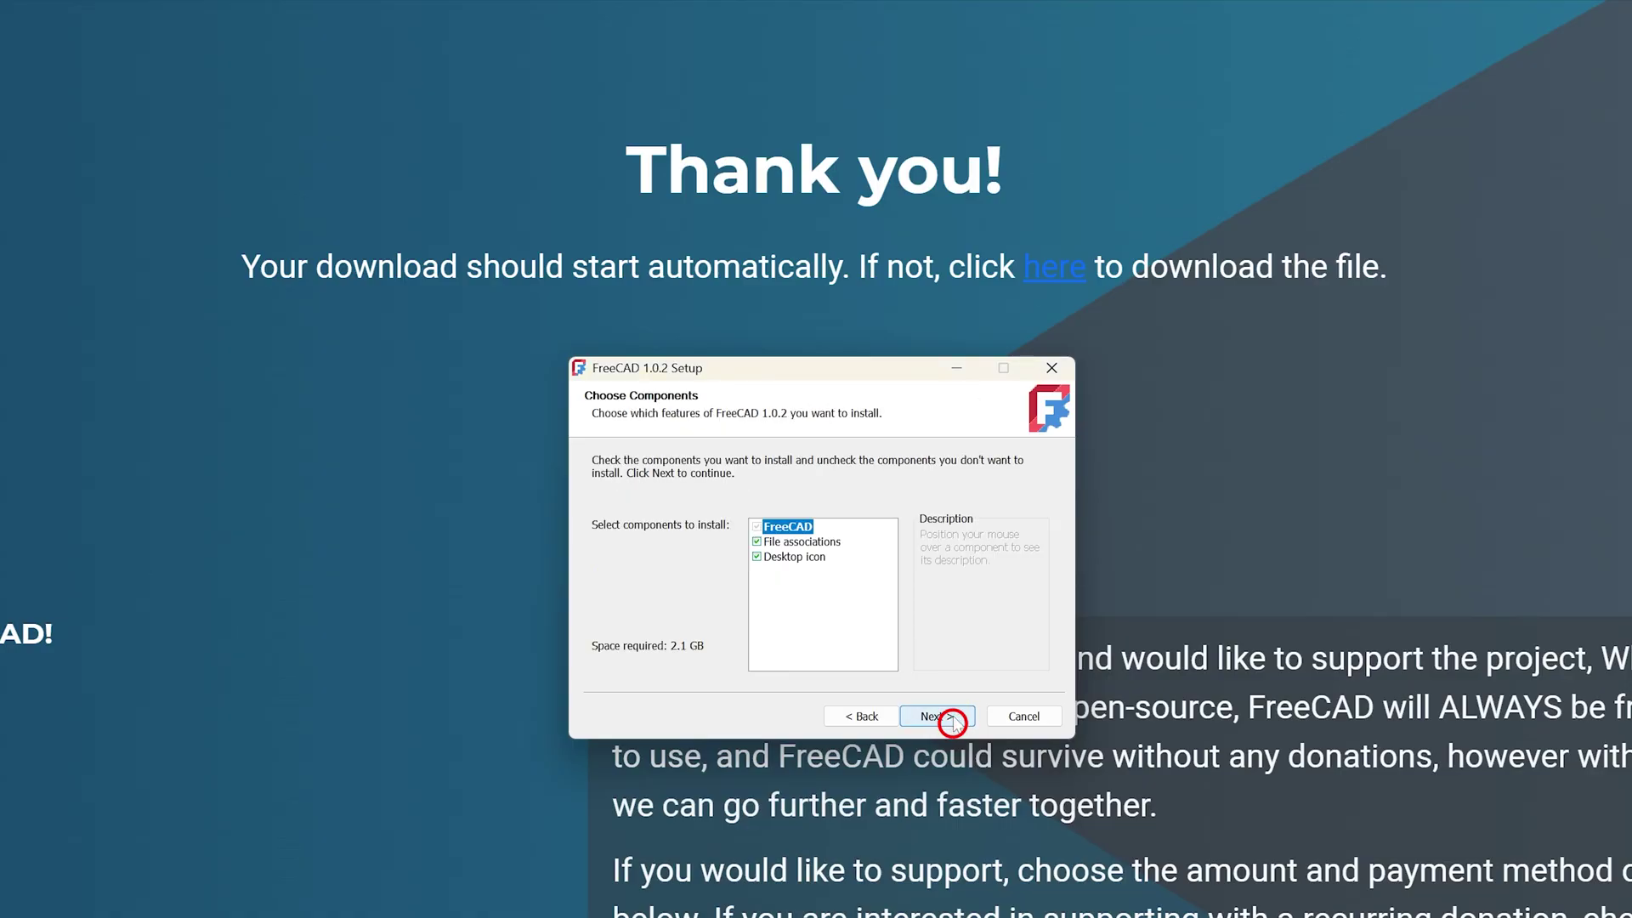
click(946, 719)
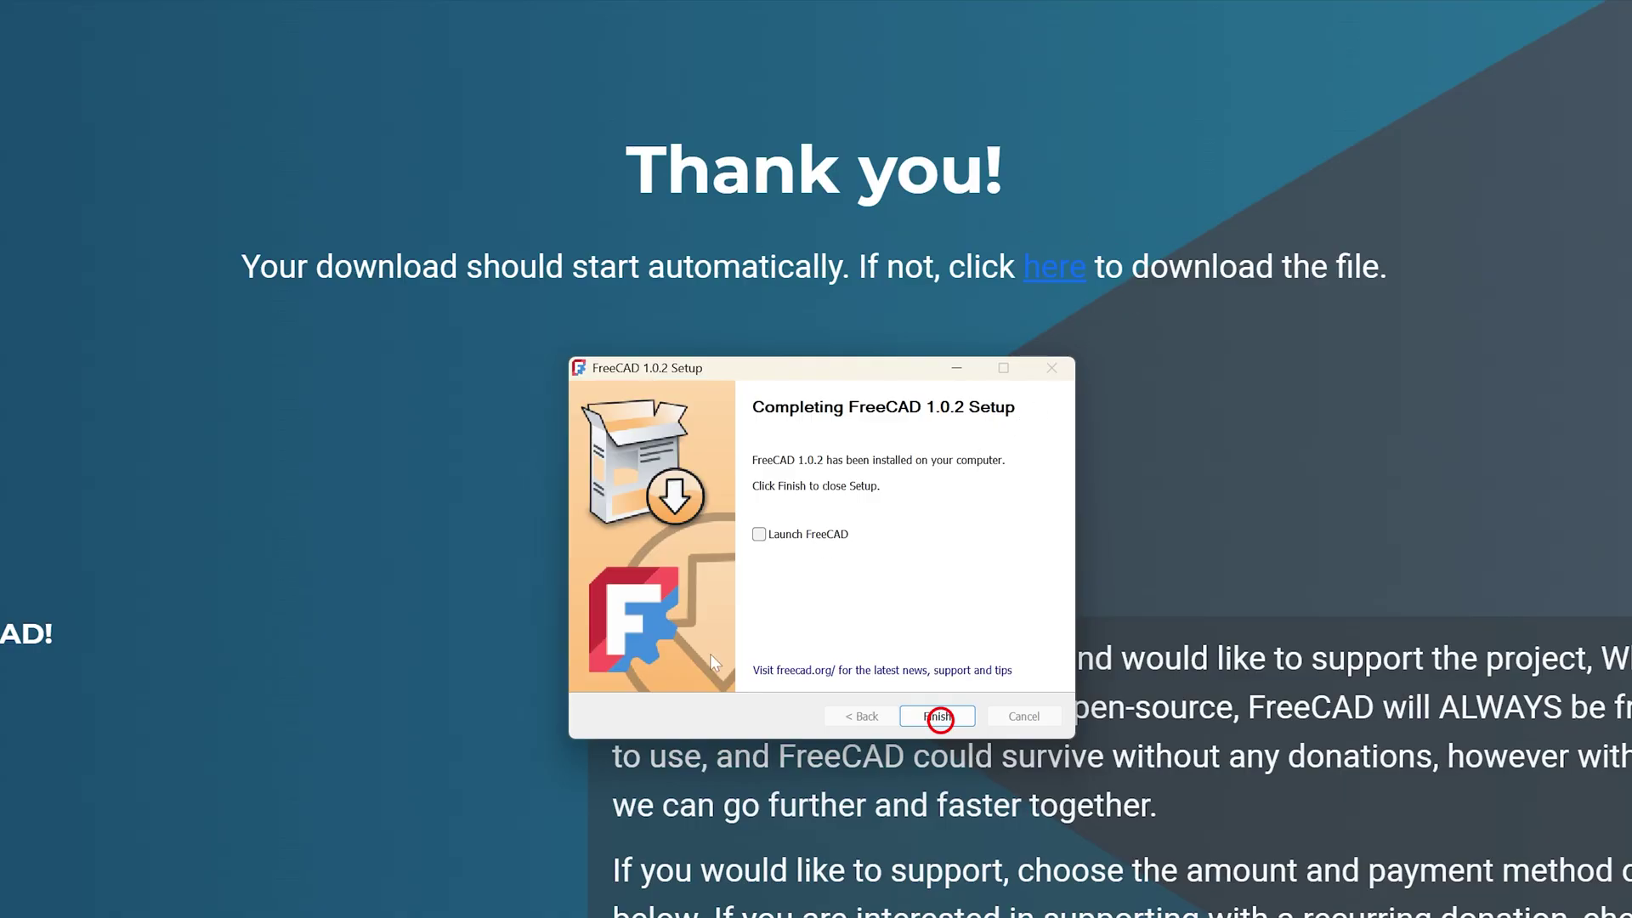
Step: Close setup, then launch FreeCAD from the Start menu and maximize its window
click(956, 714)
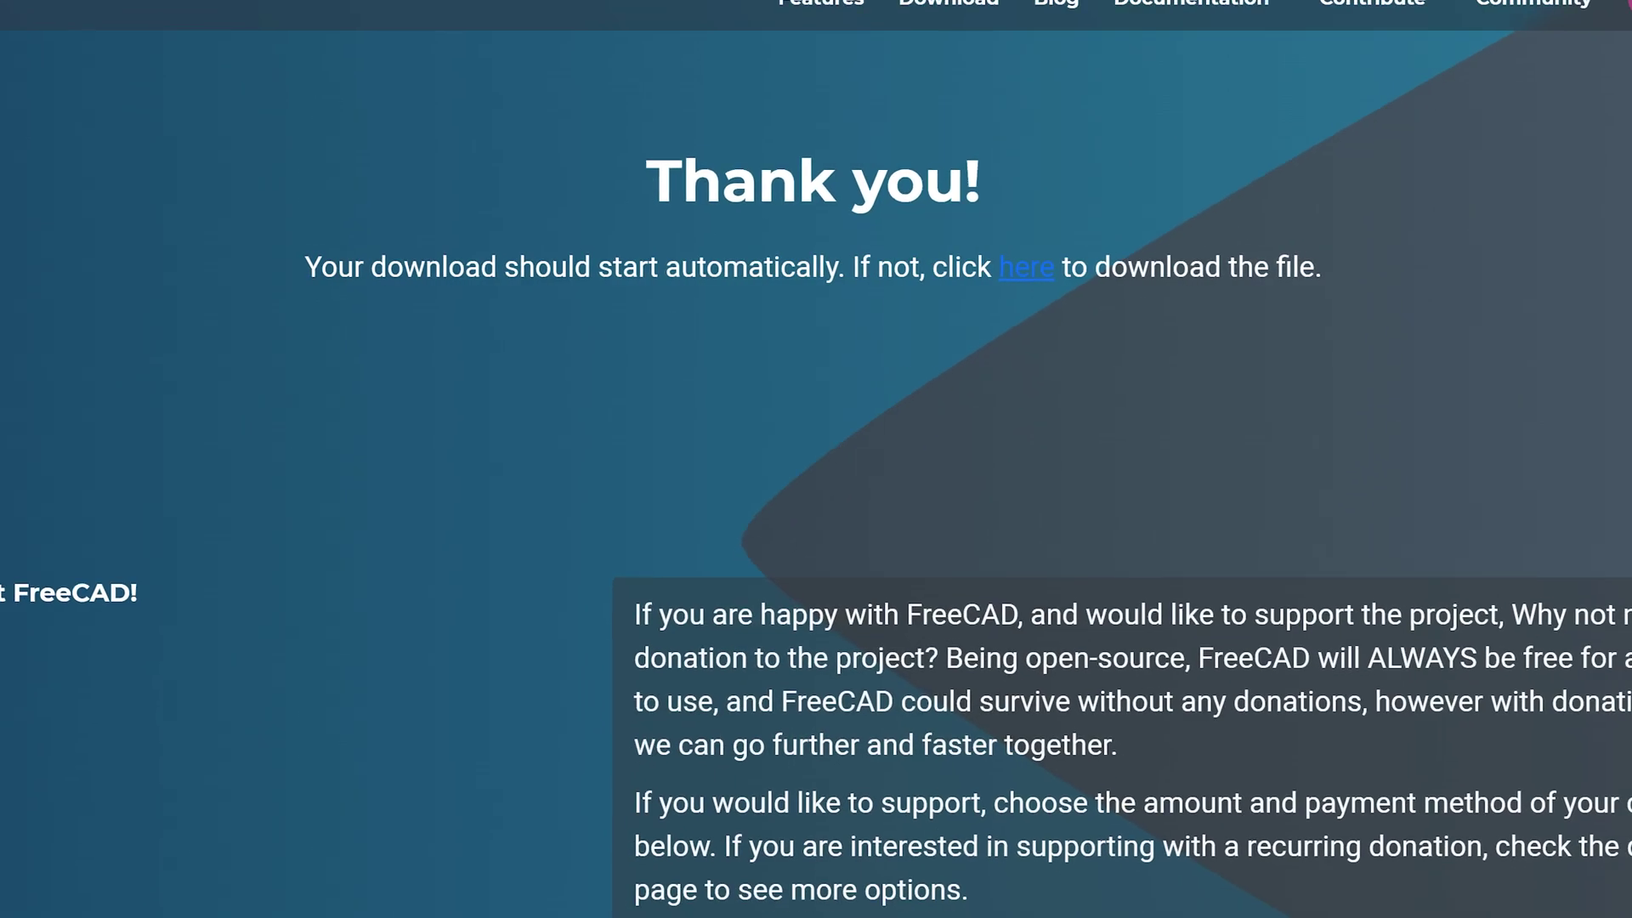
key(super)
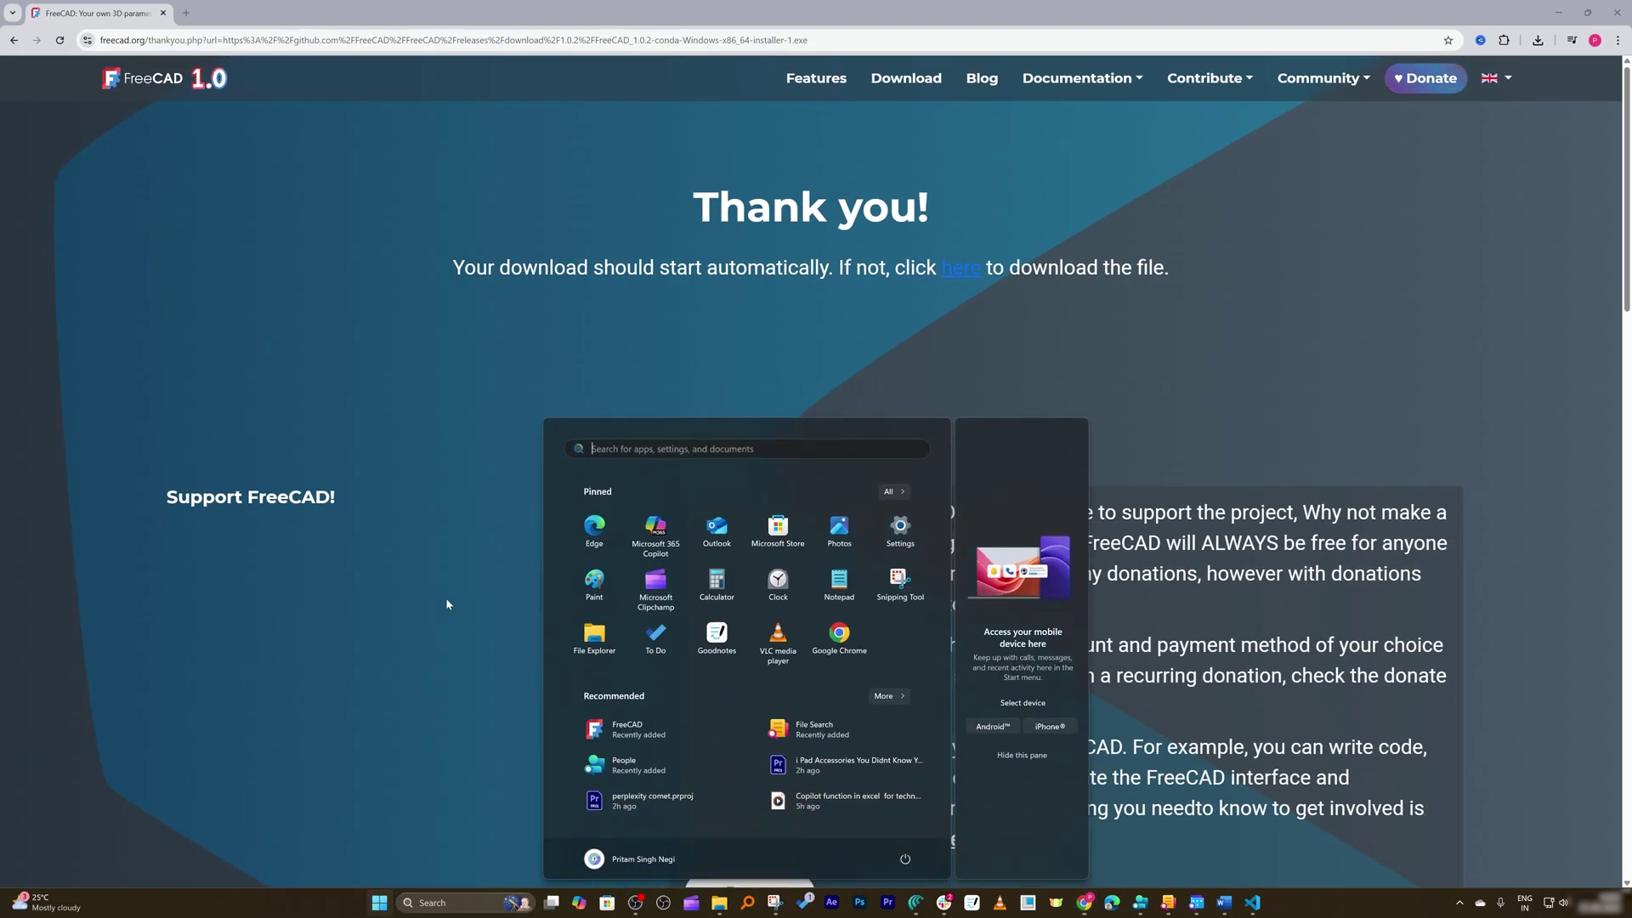
click(627, 729)
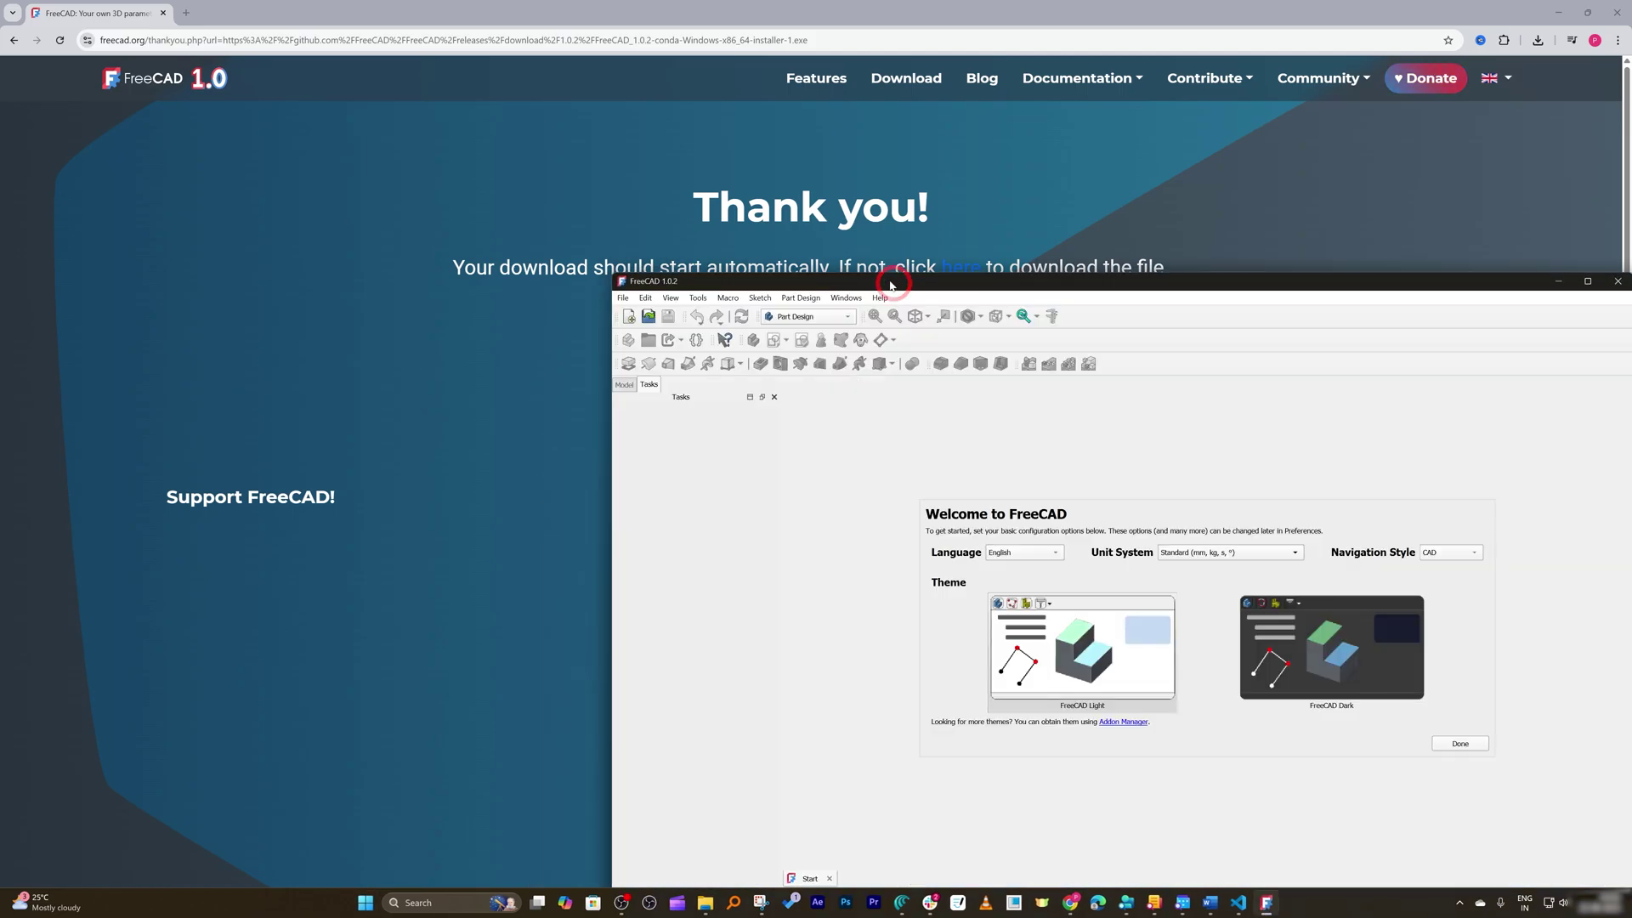
double_click(890, 284)
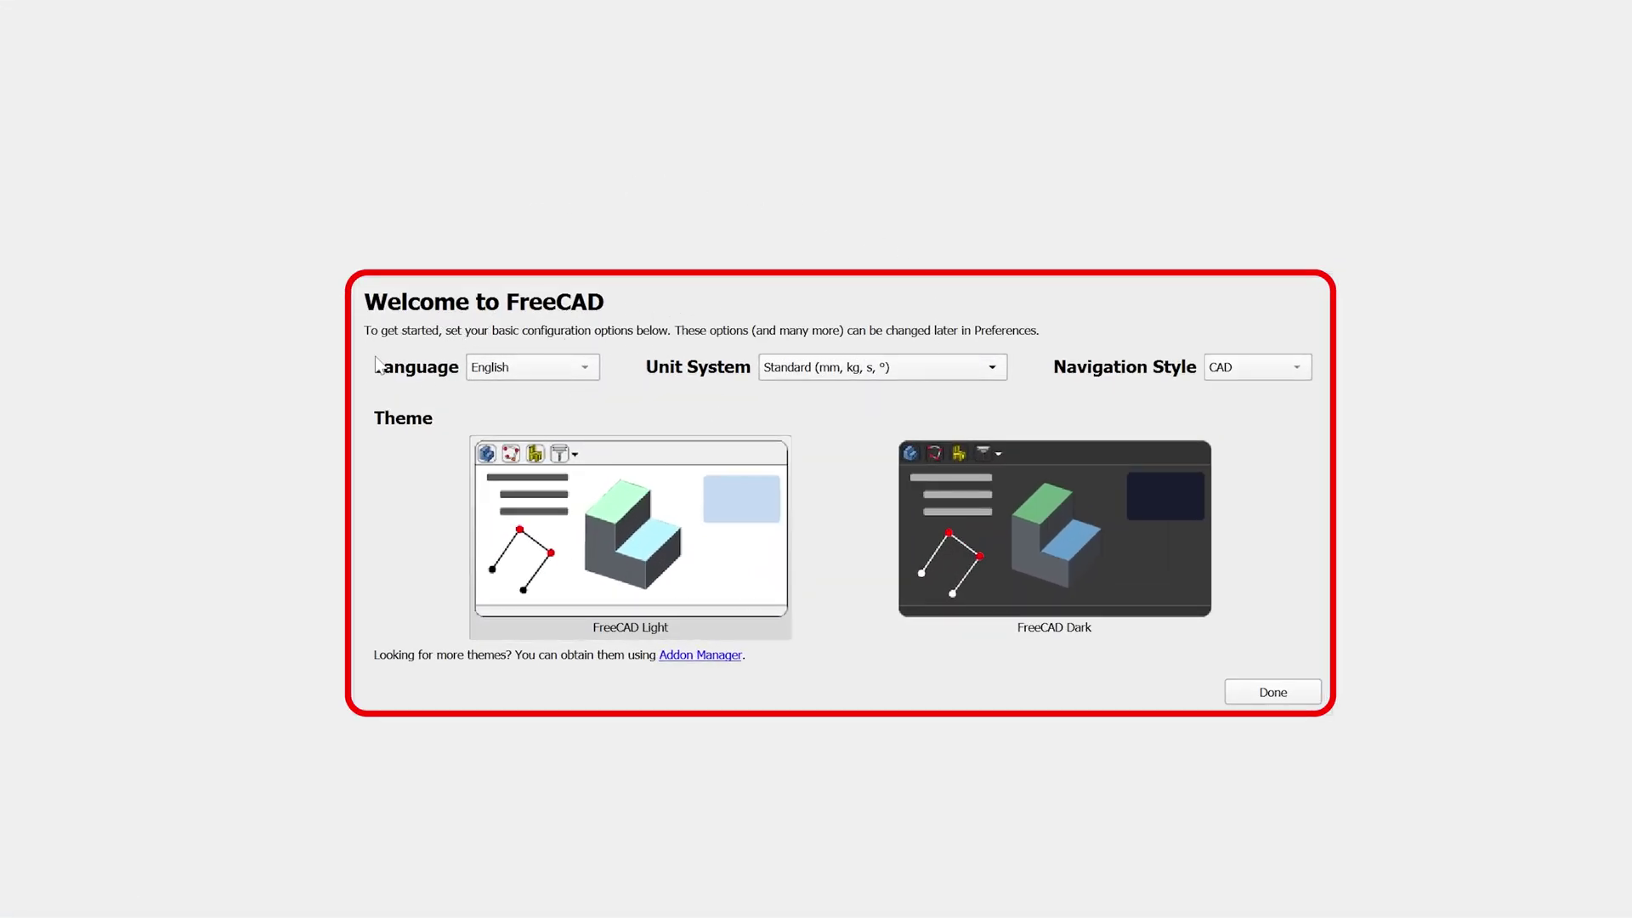
Step: Keep English, Standard (mm, kg, s) units and CAD navigation, then finish the Welcome dialog
click(567, 367)
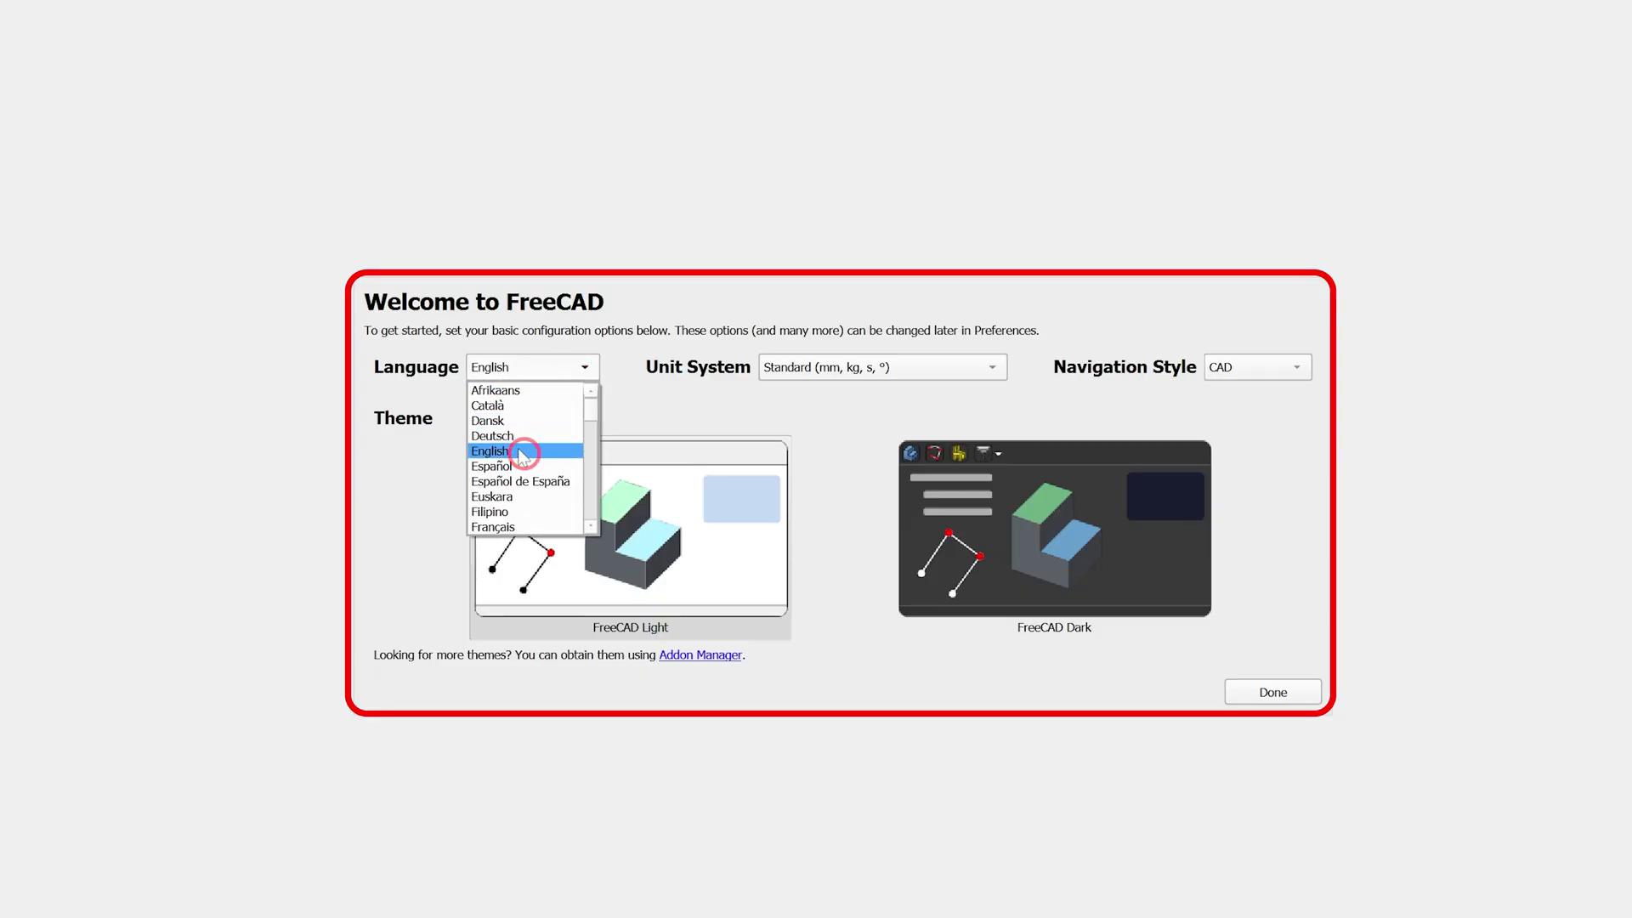
click(520, 451)
click(890, 369)
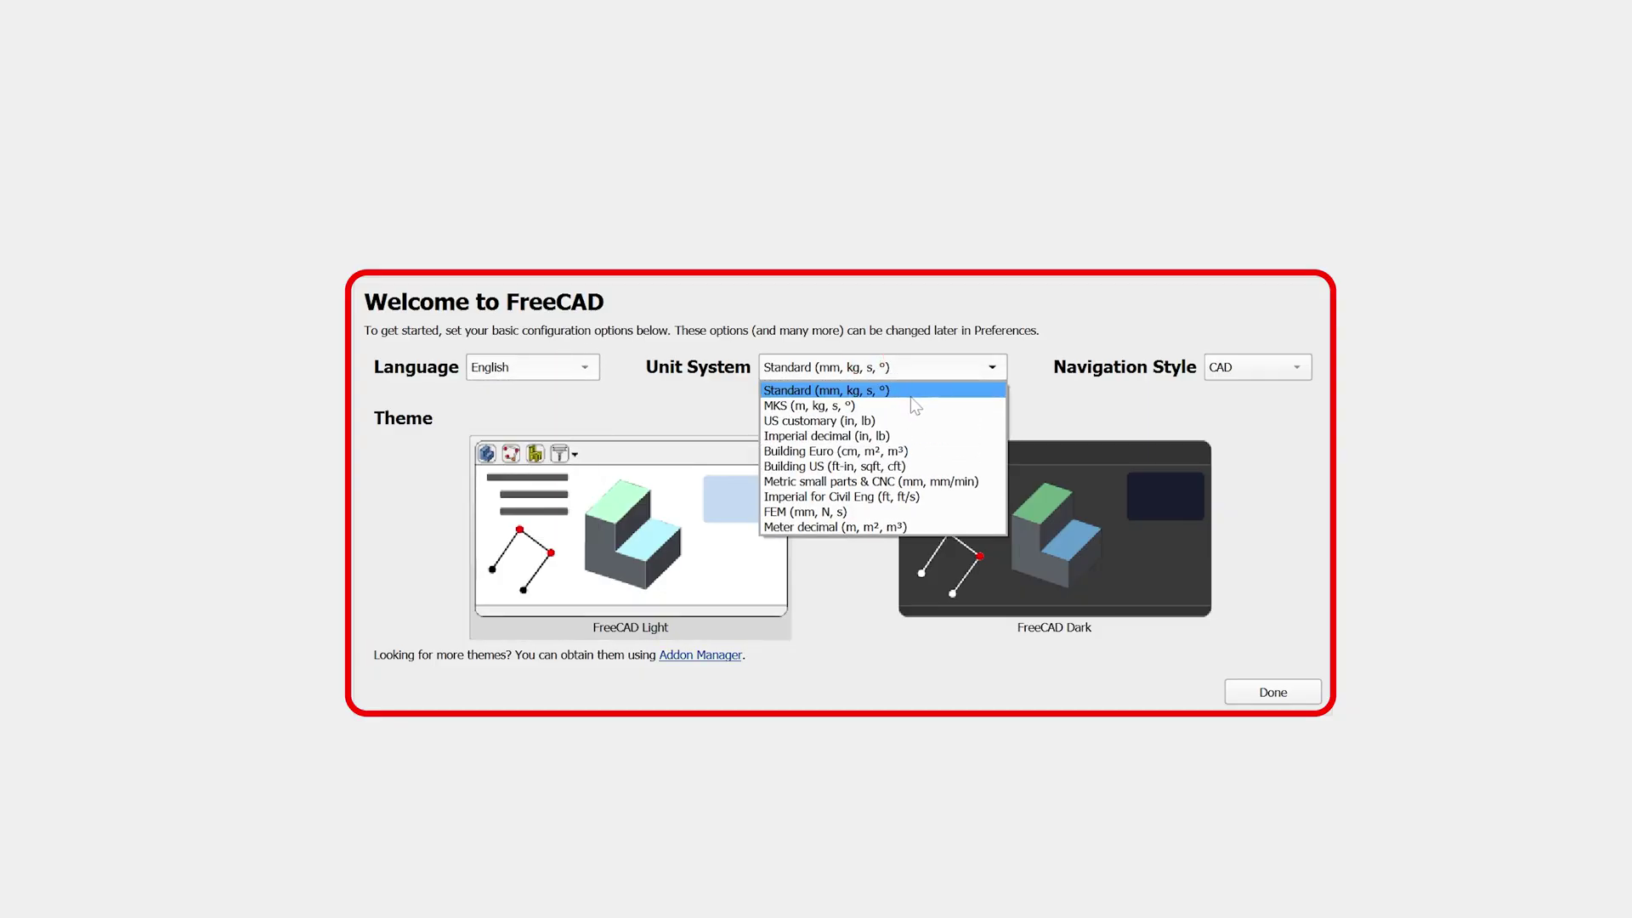
click(916, 396)
click(1237, 375)
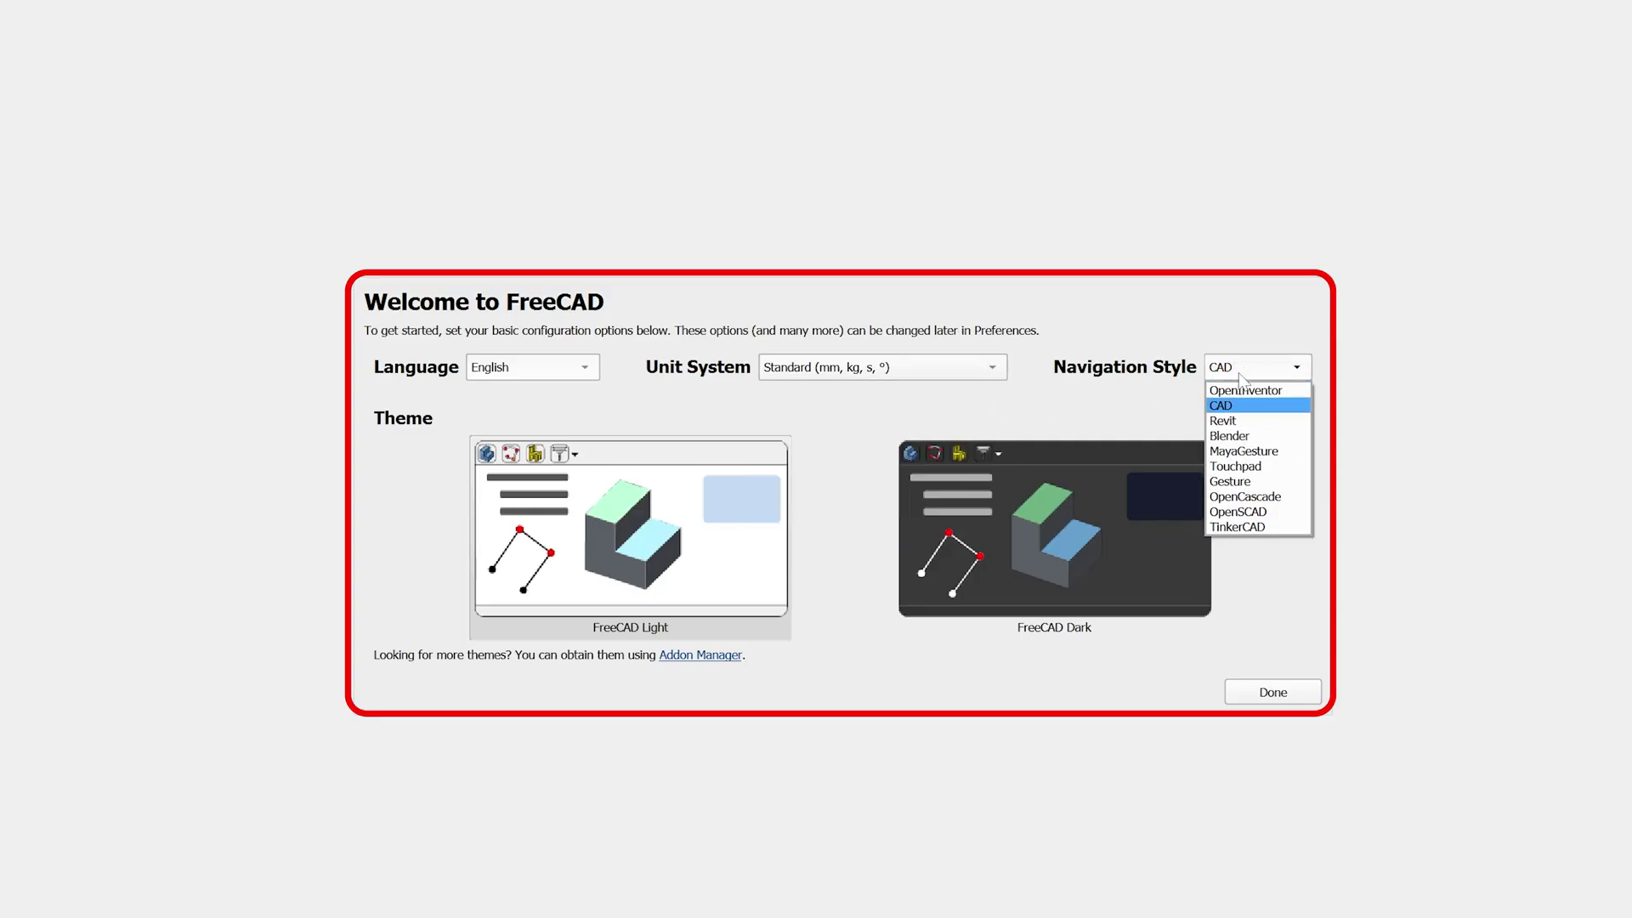
click(1267, 408)
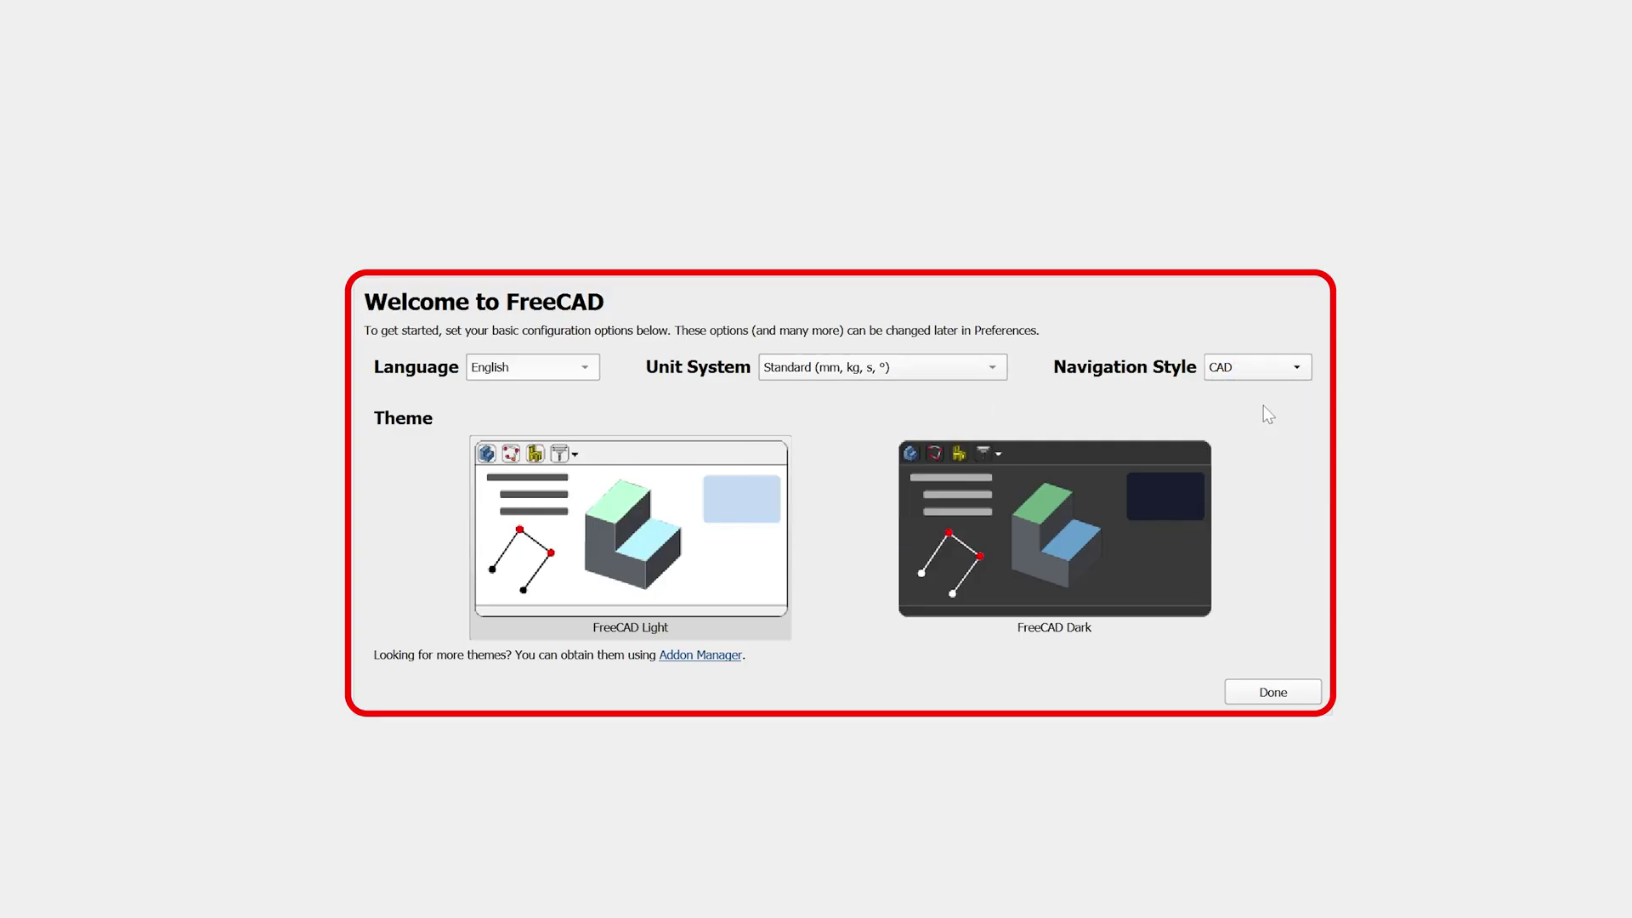
click(1274, 692)
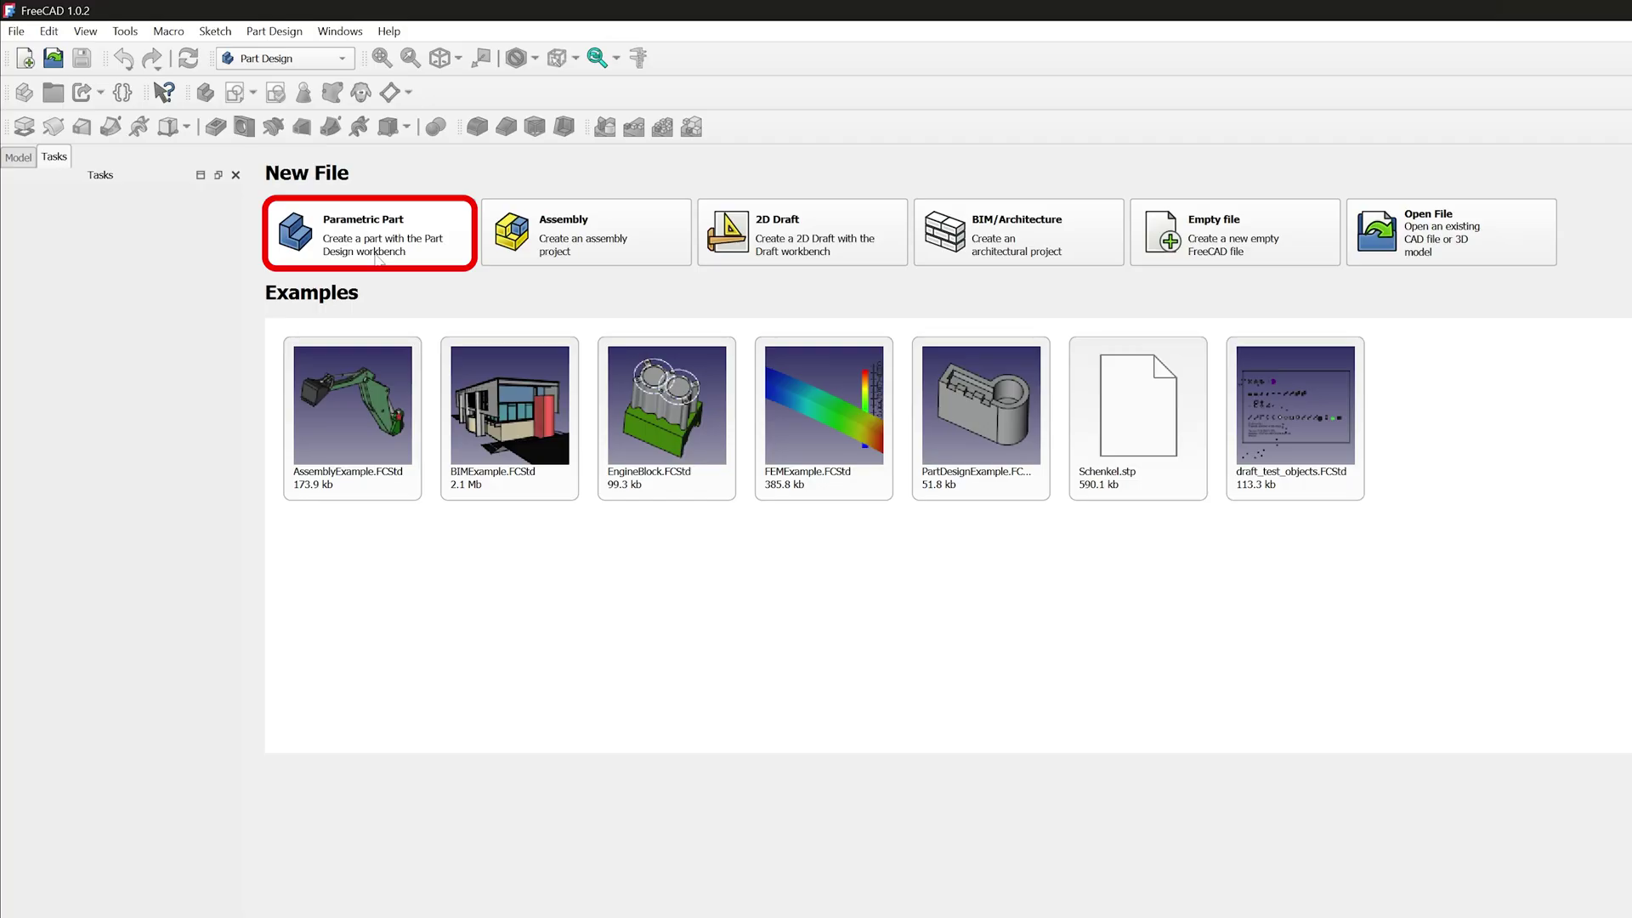
Step: Create a new Parametric Part document and start a new sketch in it
click(417, 252)
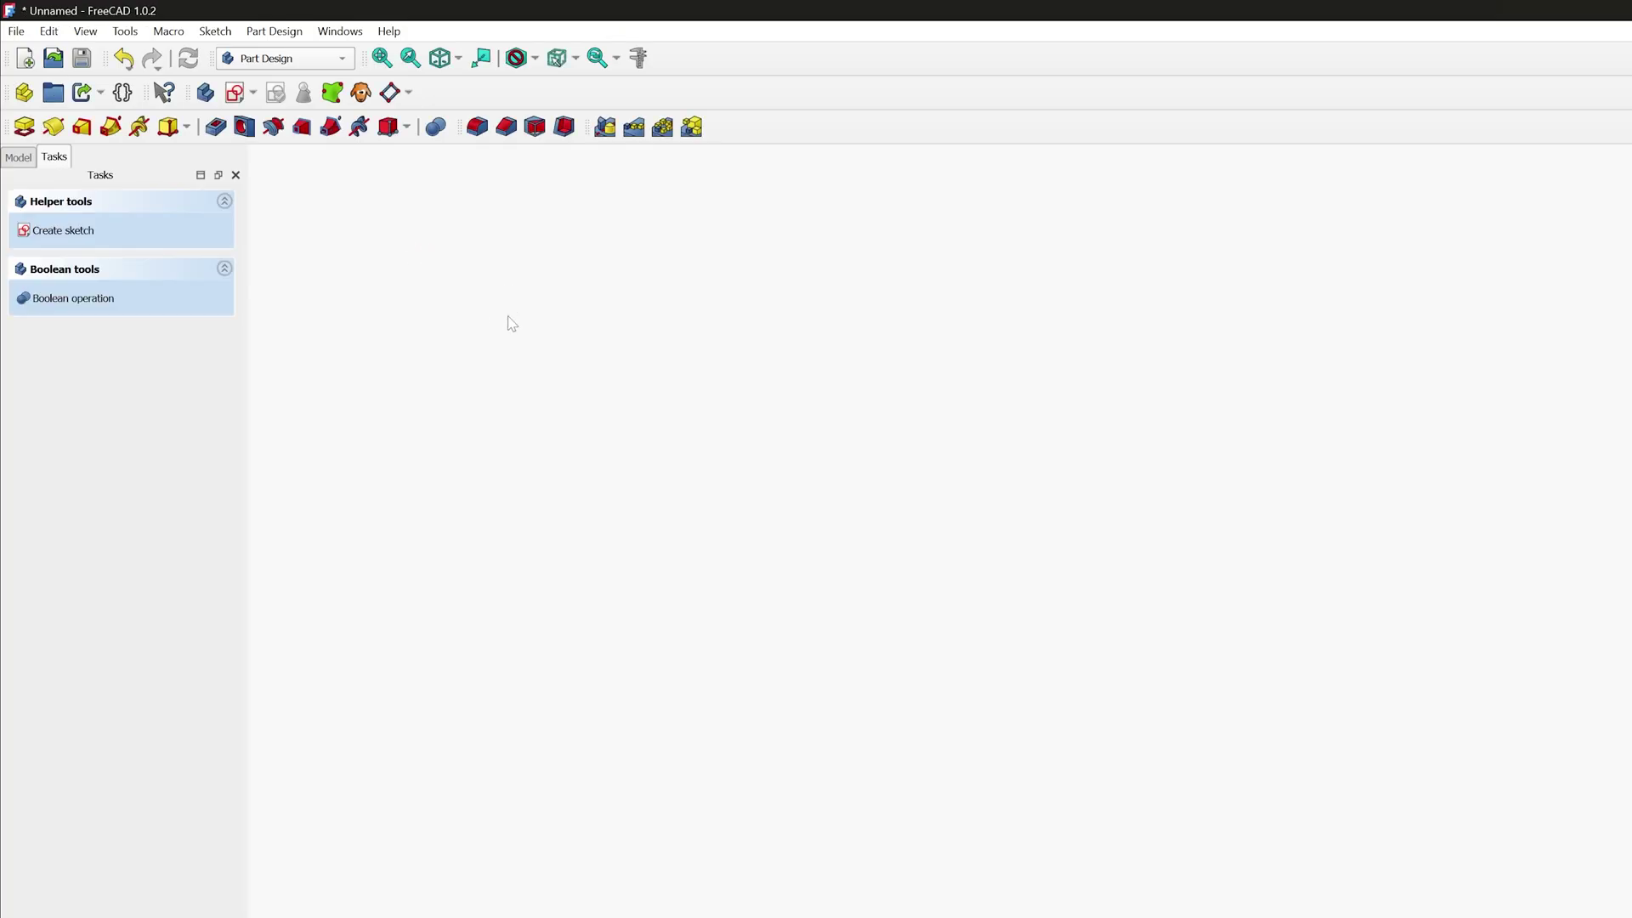
click(82, 240)
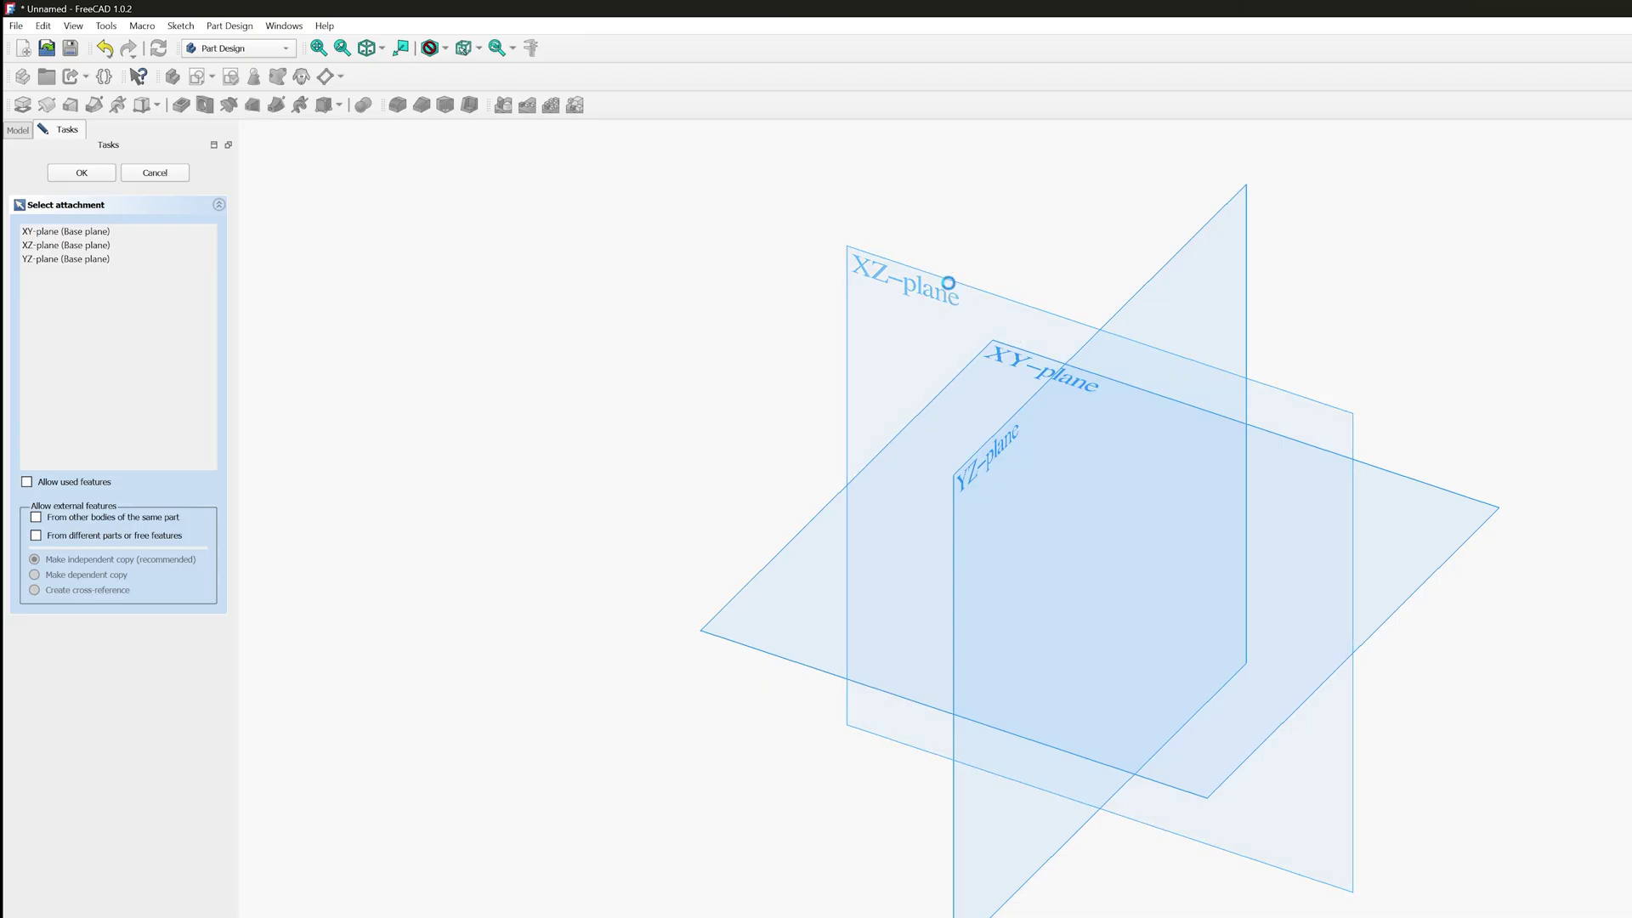
Step: Attach the sketch to the XZ plane and draw a rectangle spanning the origin
click(950, 289)
click(421, 105)
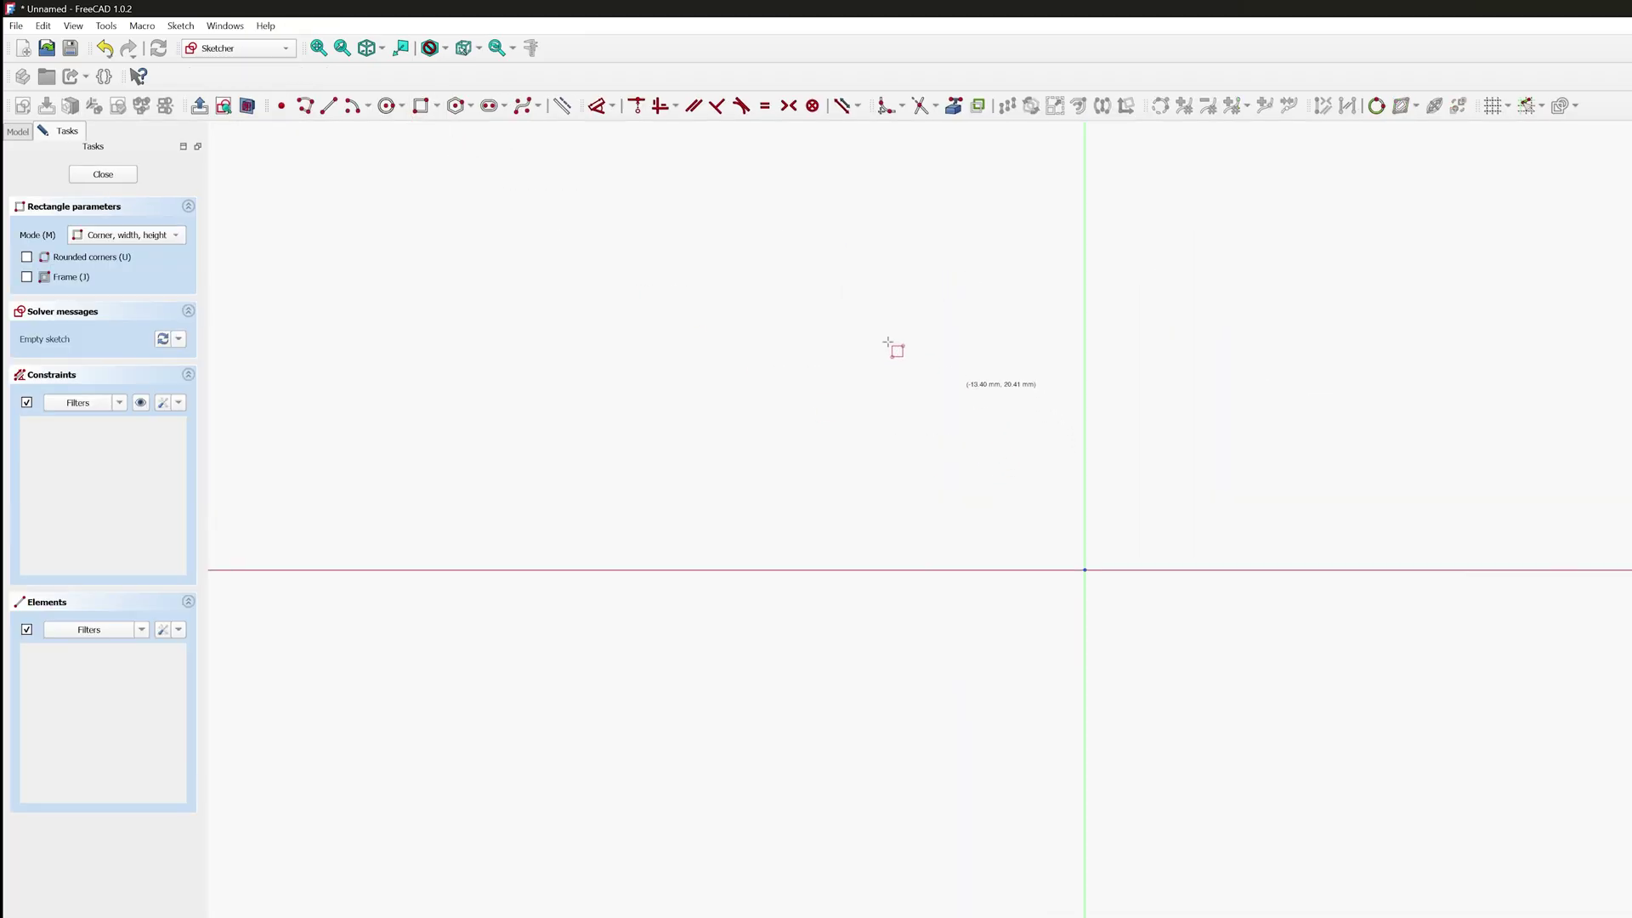
click(835, 321)
click(1358, 790)
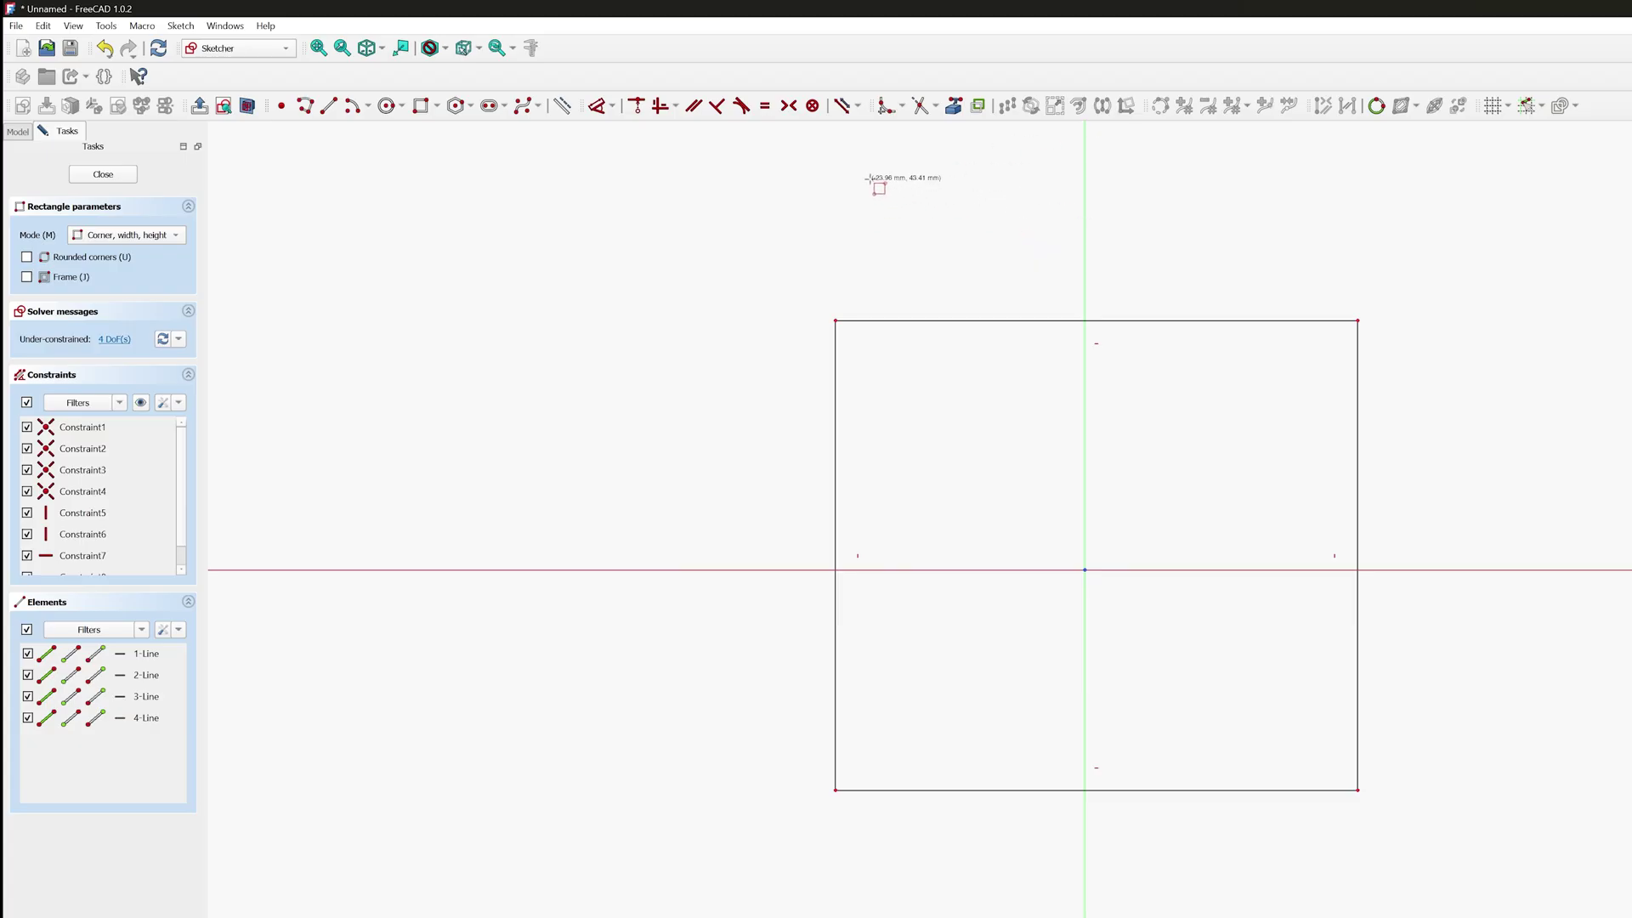
Step: Switch the view to perspective projection and orbit to see the sketch at an angle
middle_drag(868, 179, 1086, 561)
middle_drag(875, 182, 1050, 283)
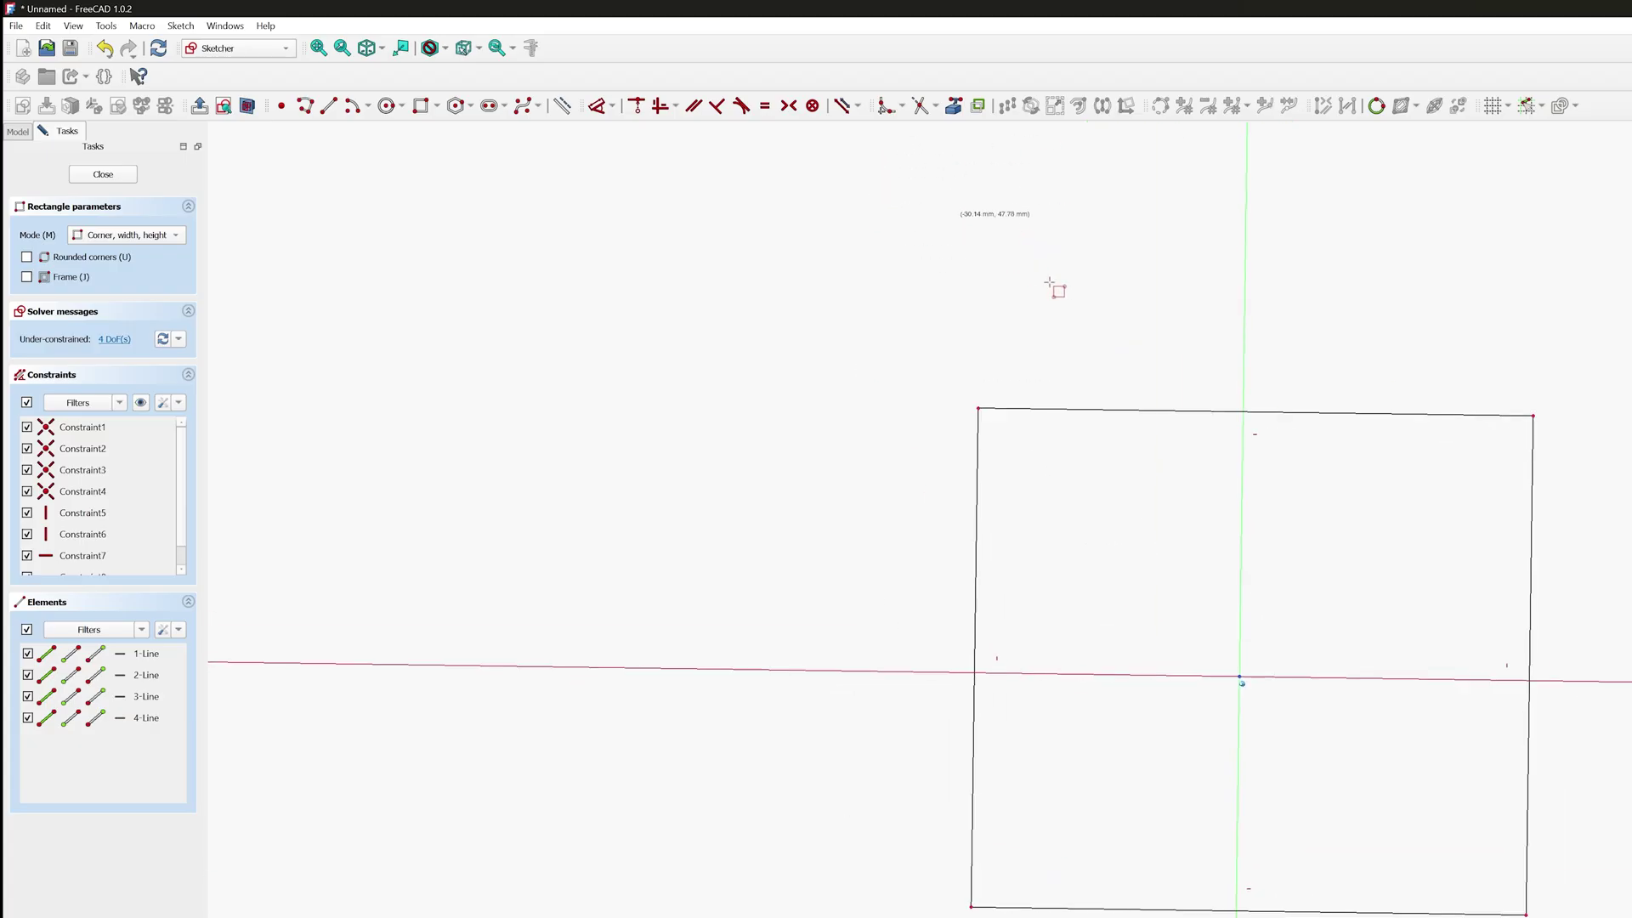
key(q)
key(p)
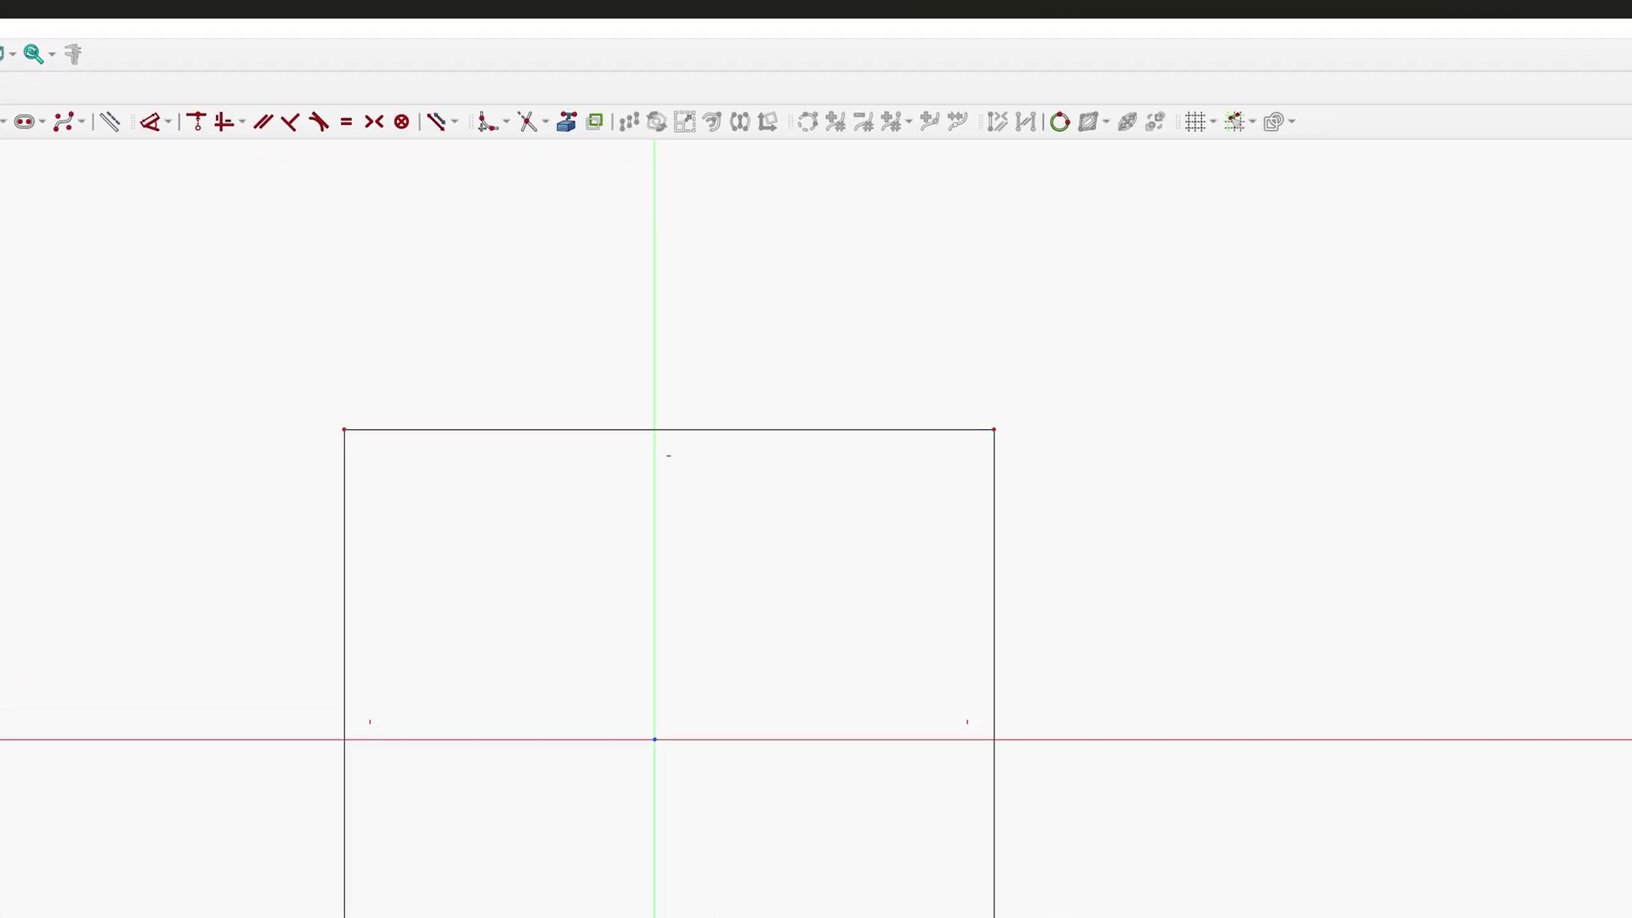
click(1616, 224)
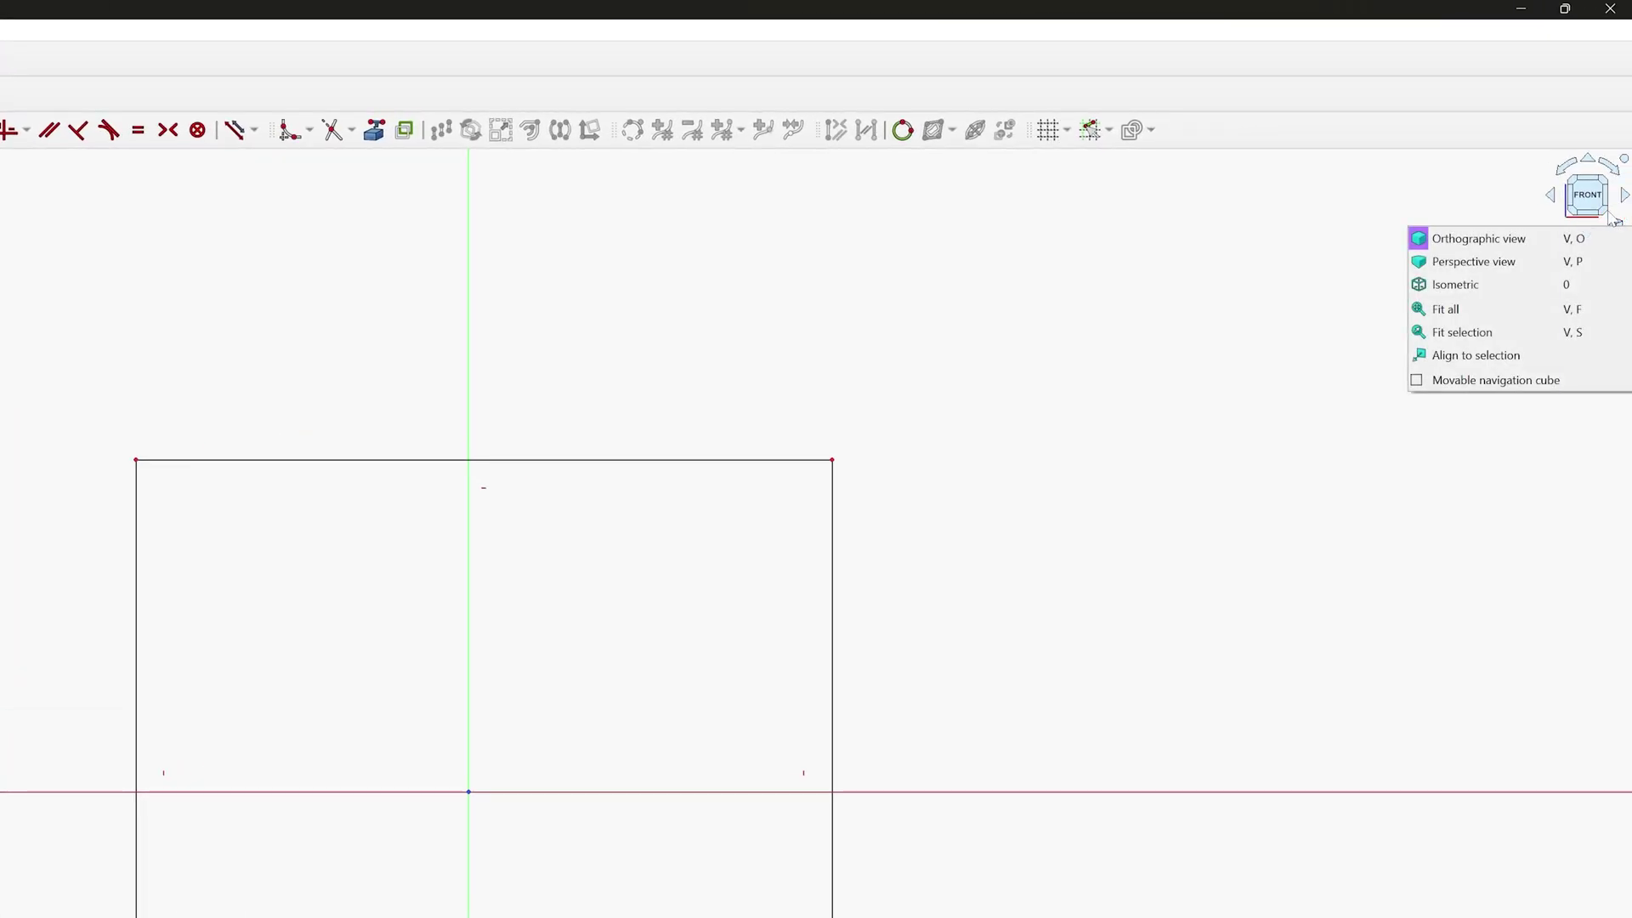
click(1482, 261)
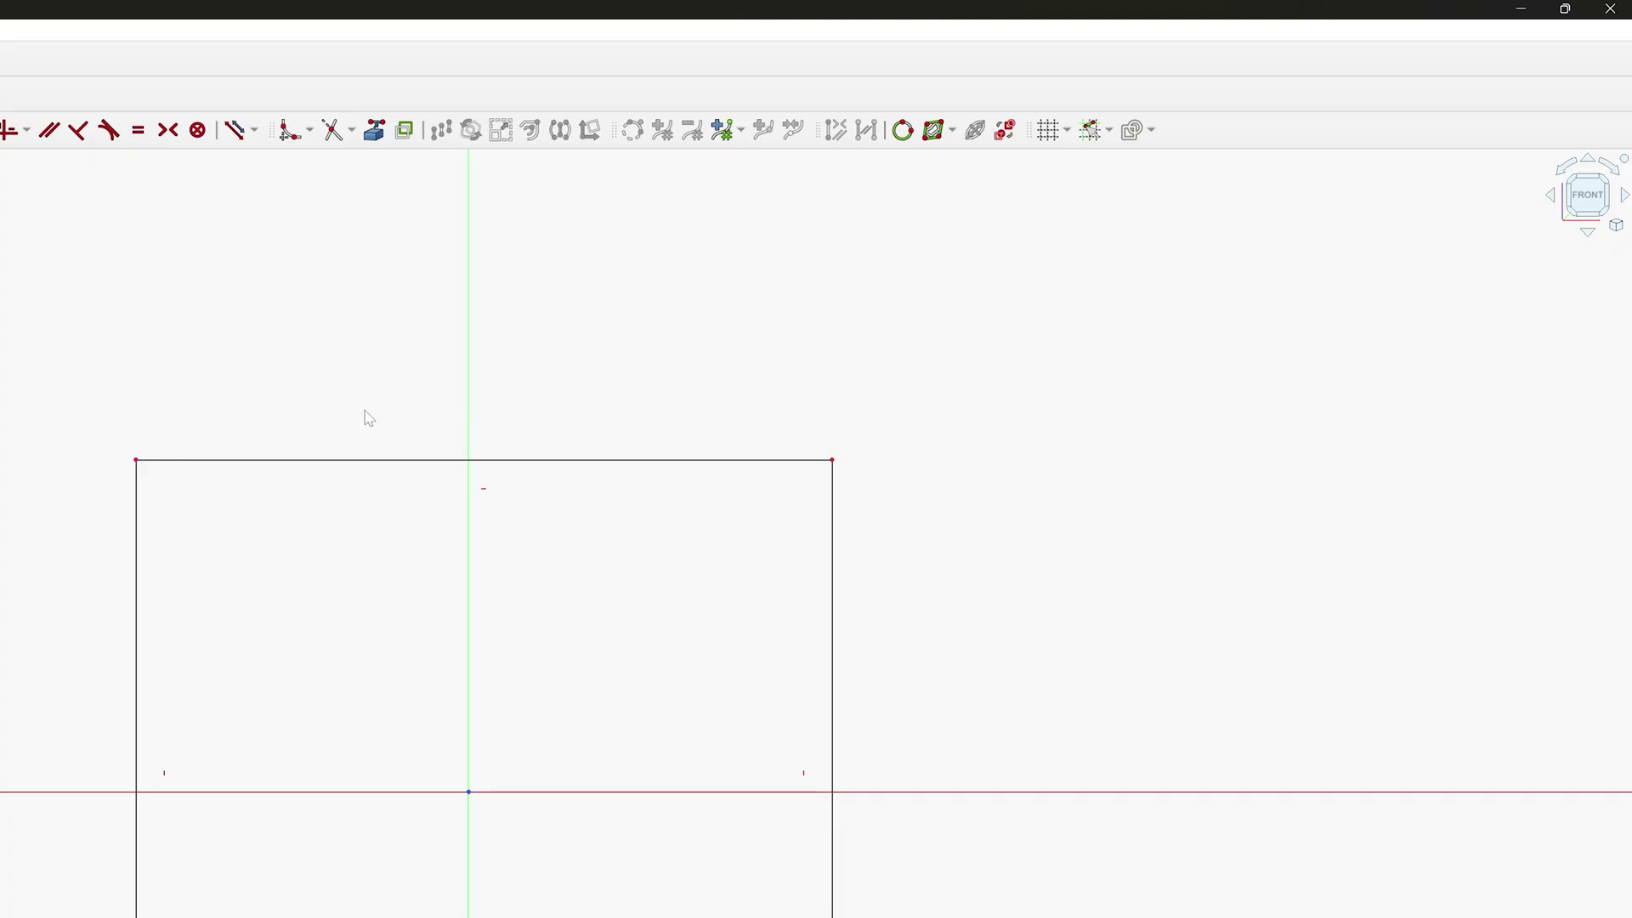
mouse_move(386, 634)
middle_down()
mouse_move(1449, 237)
mouse_move(2, 174)
mouse_move(0, 221)
middle_up()
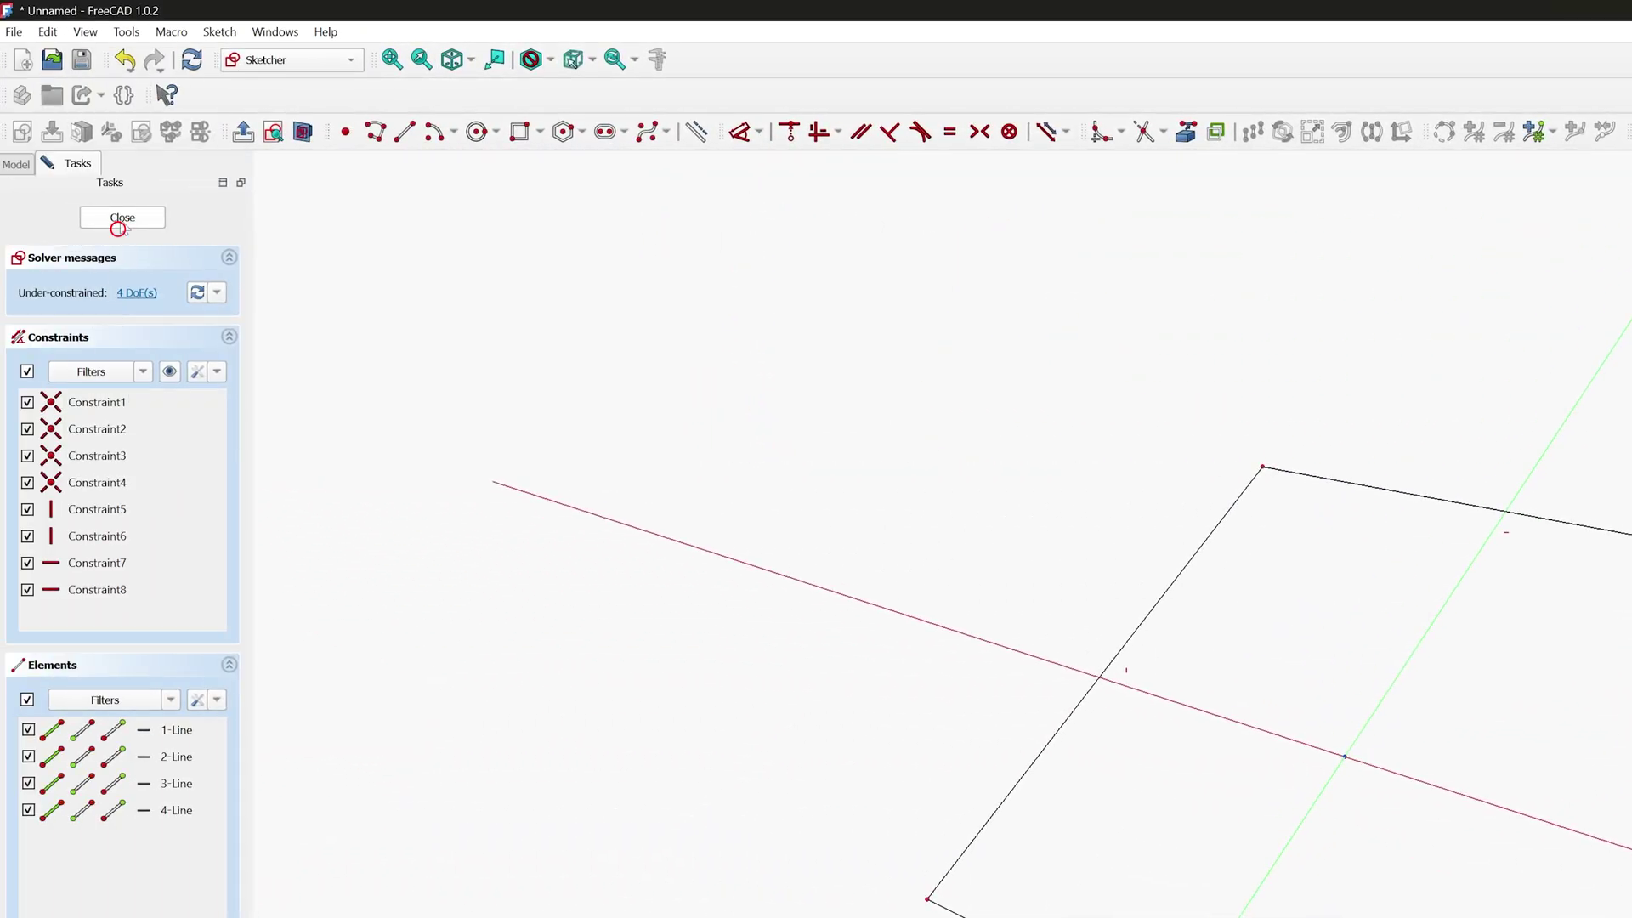
Step: Close the sketch and pad the rectangle symmetrically to its plane into a tall box
click(120, 223)
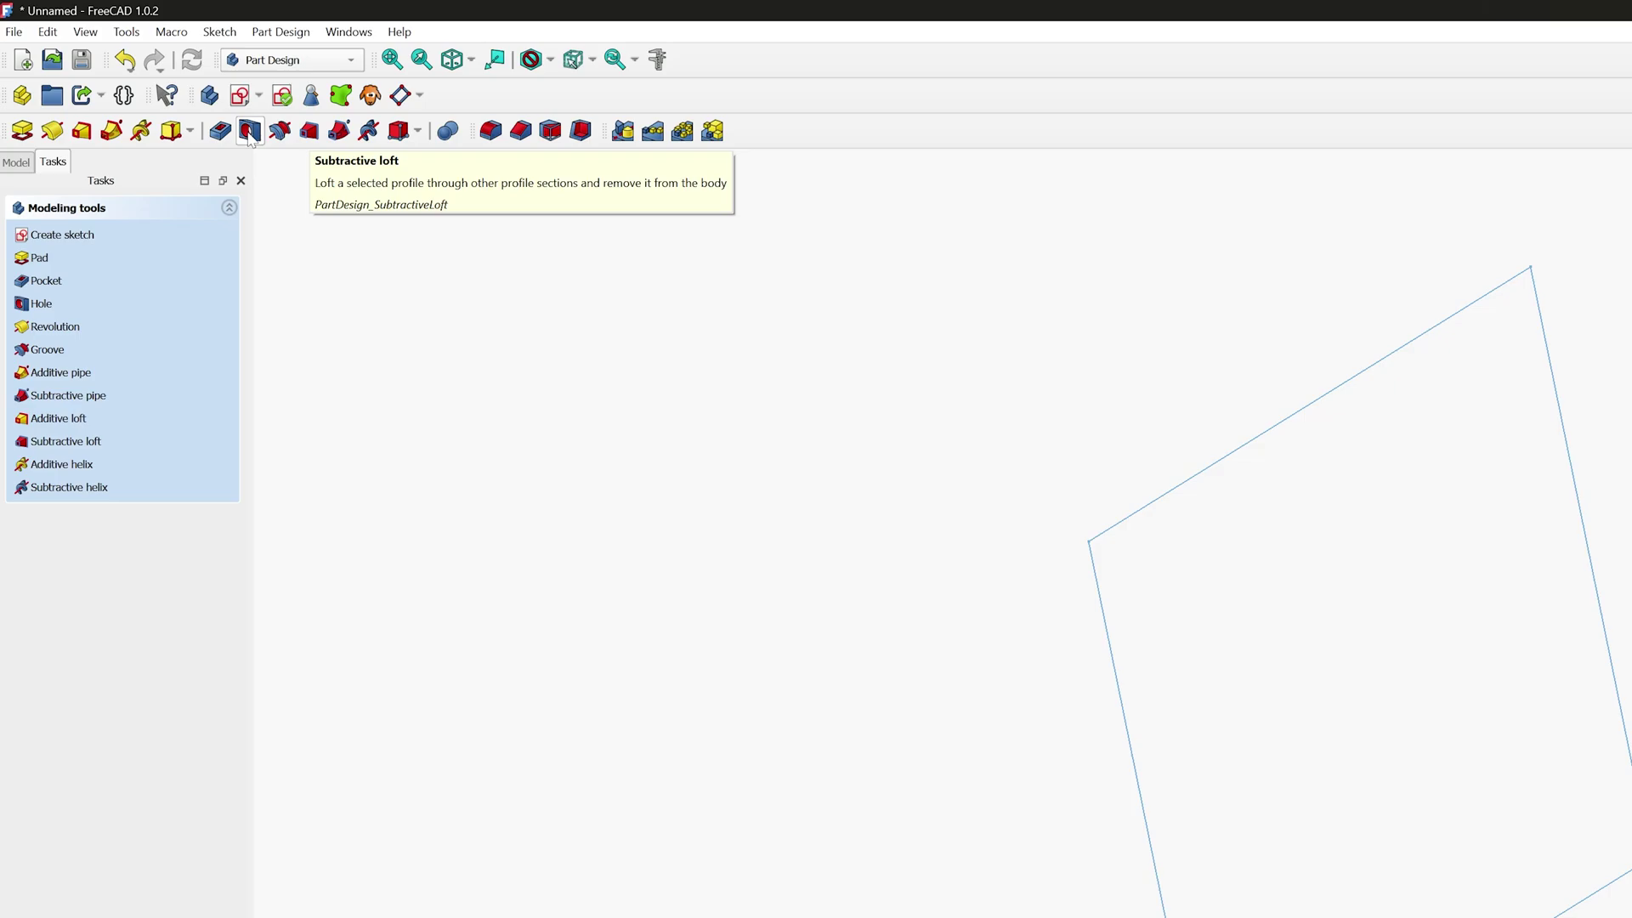
click(22, 130)
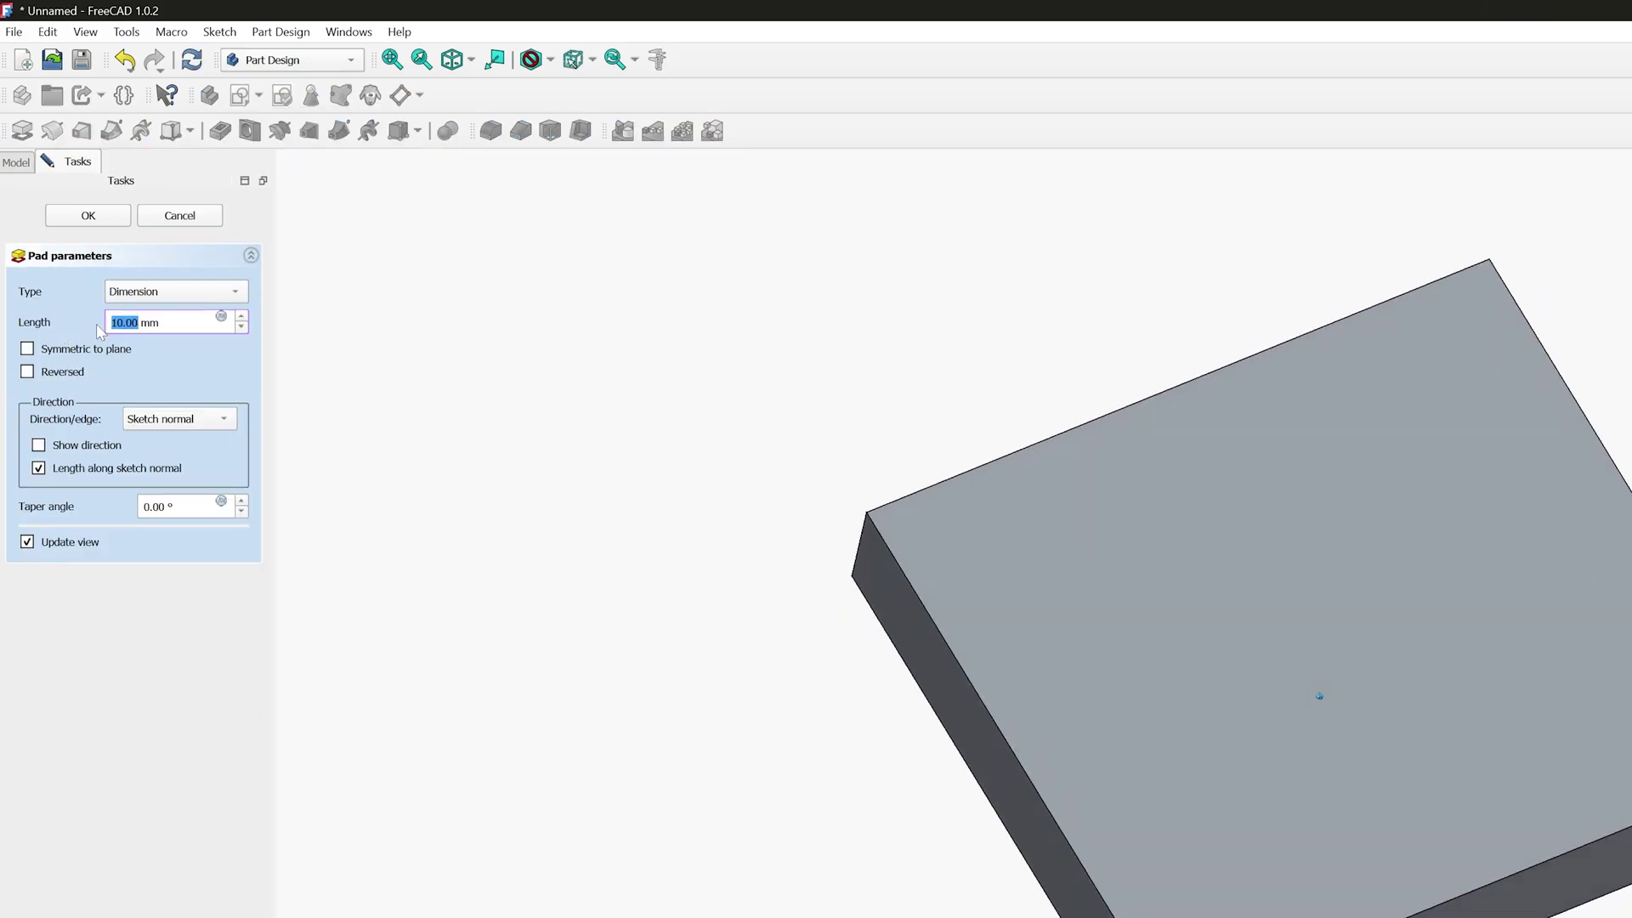
click(85, 349)
middle_drag(850, 680, 1140, 748)
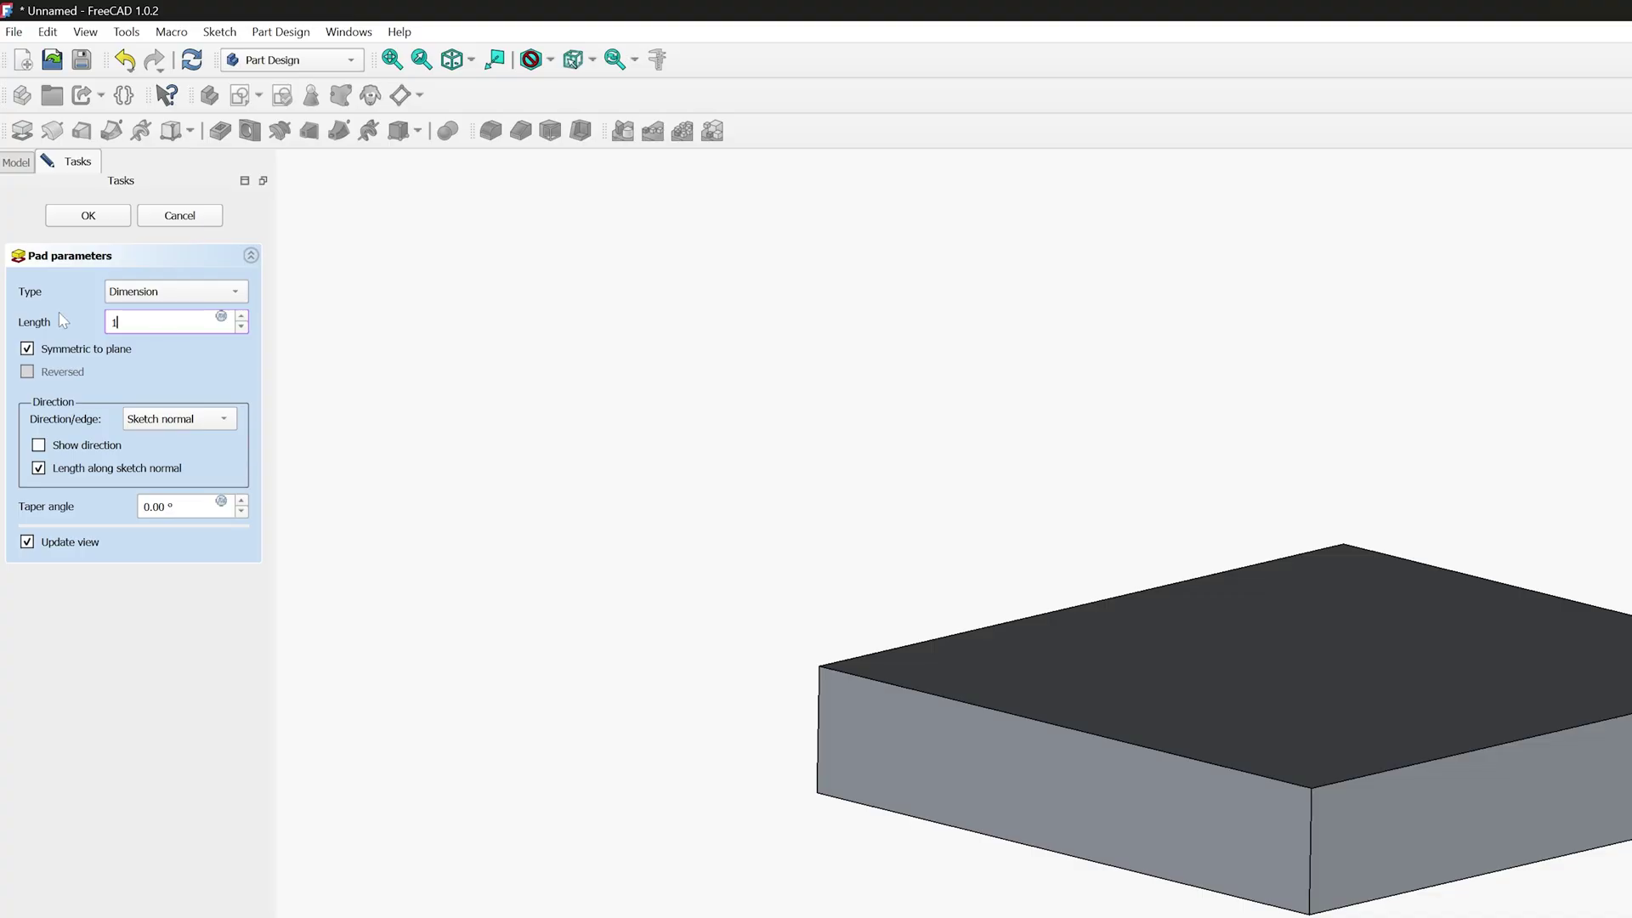
key(Return)
key(0)
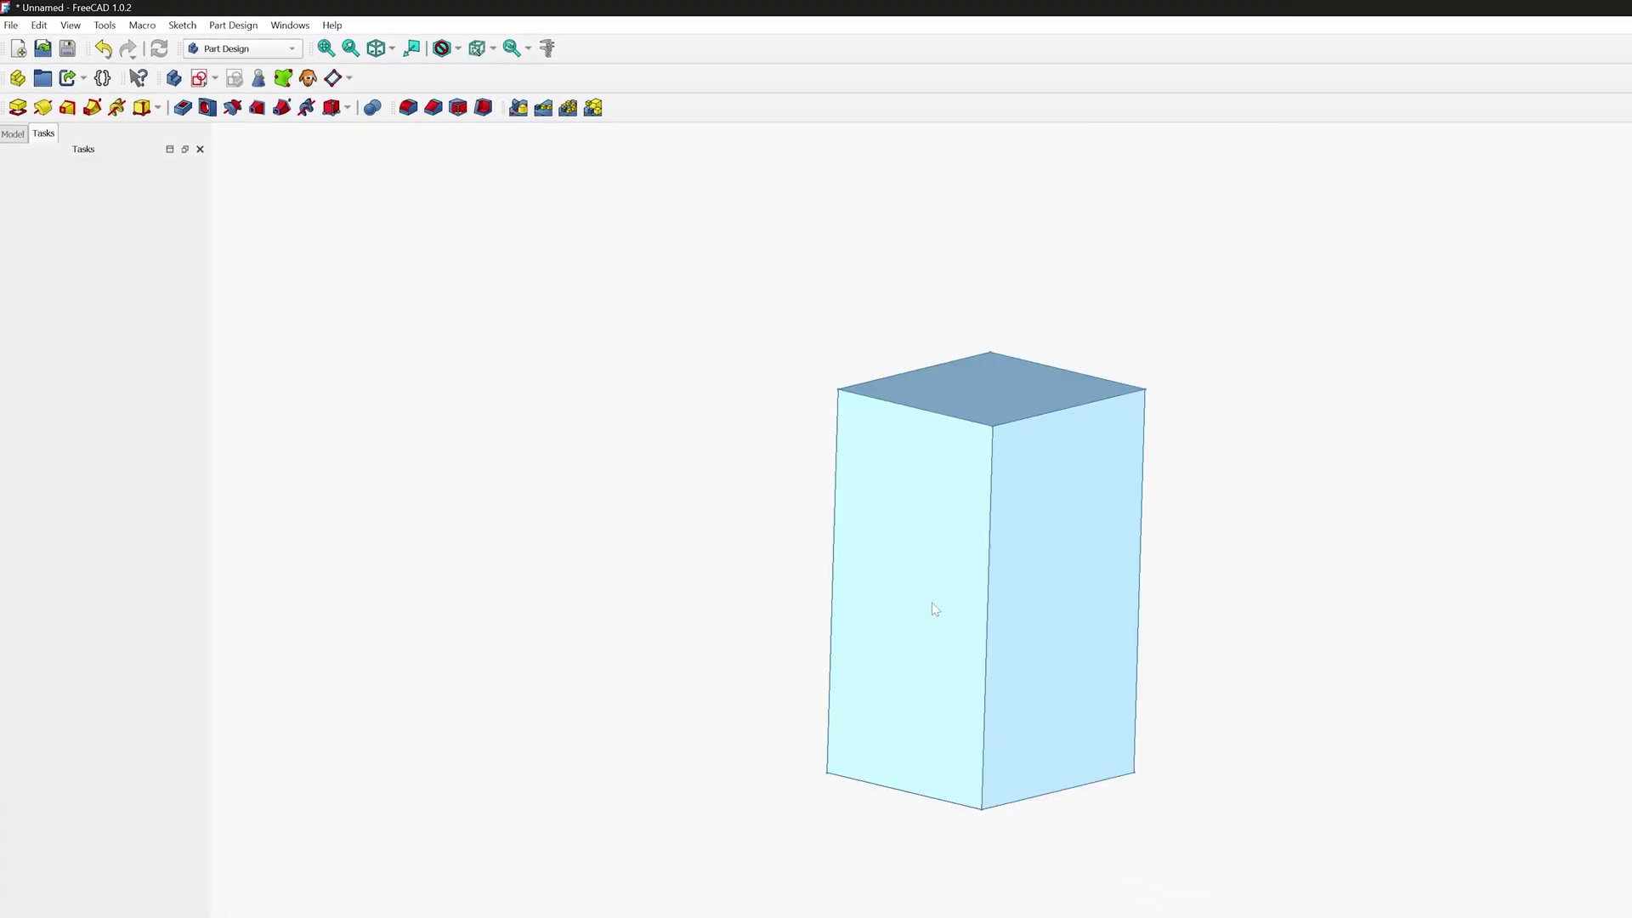
Step: Change the Pad's Length property to 50 mm, then to 30 mm
click(13, 135)
click(71, 212)
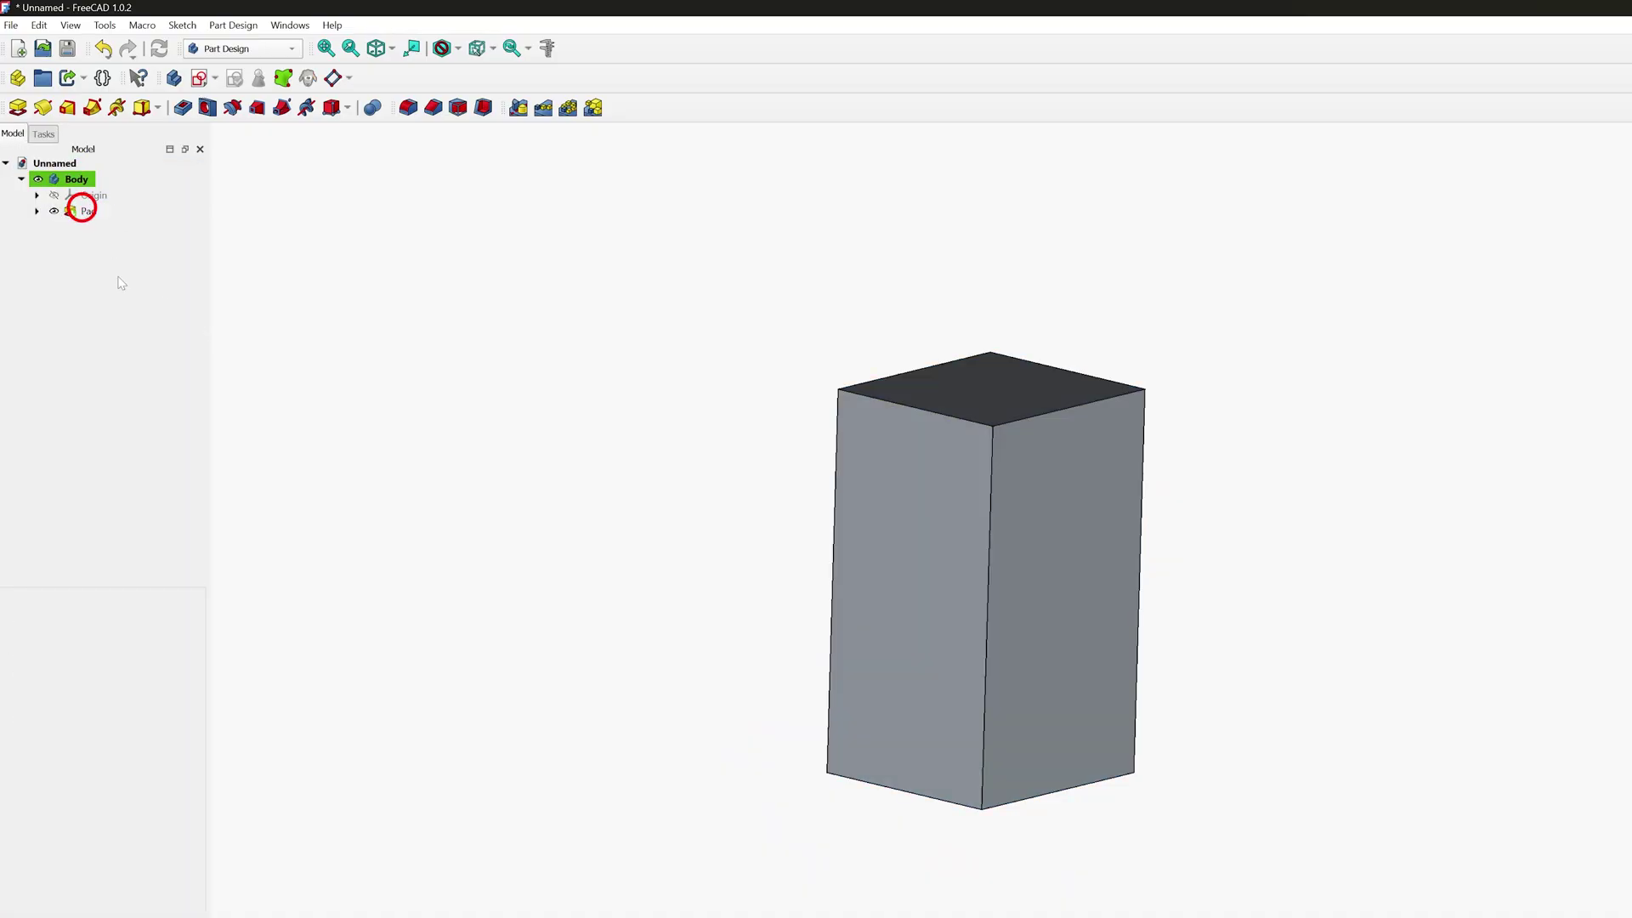
double_click(134, 645)
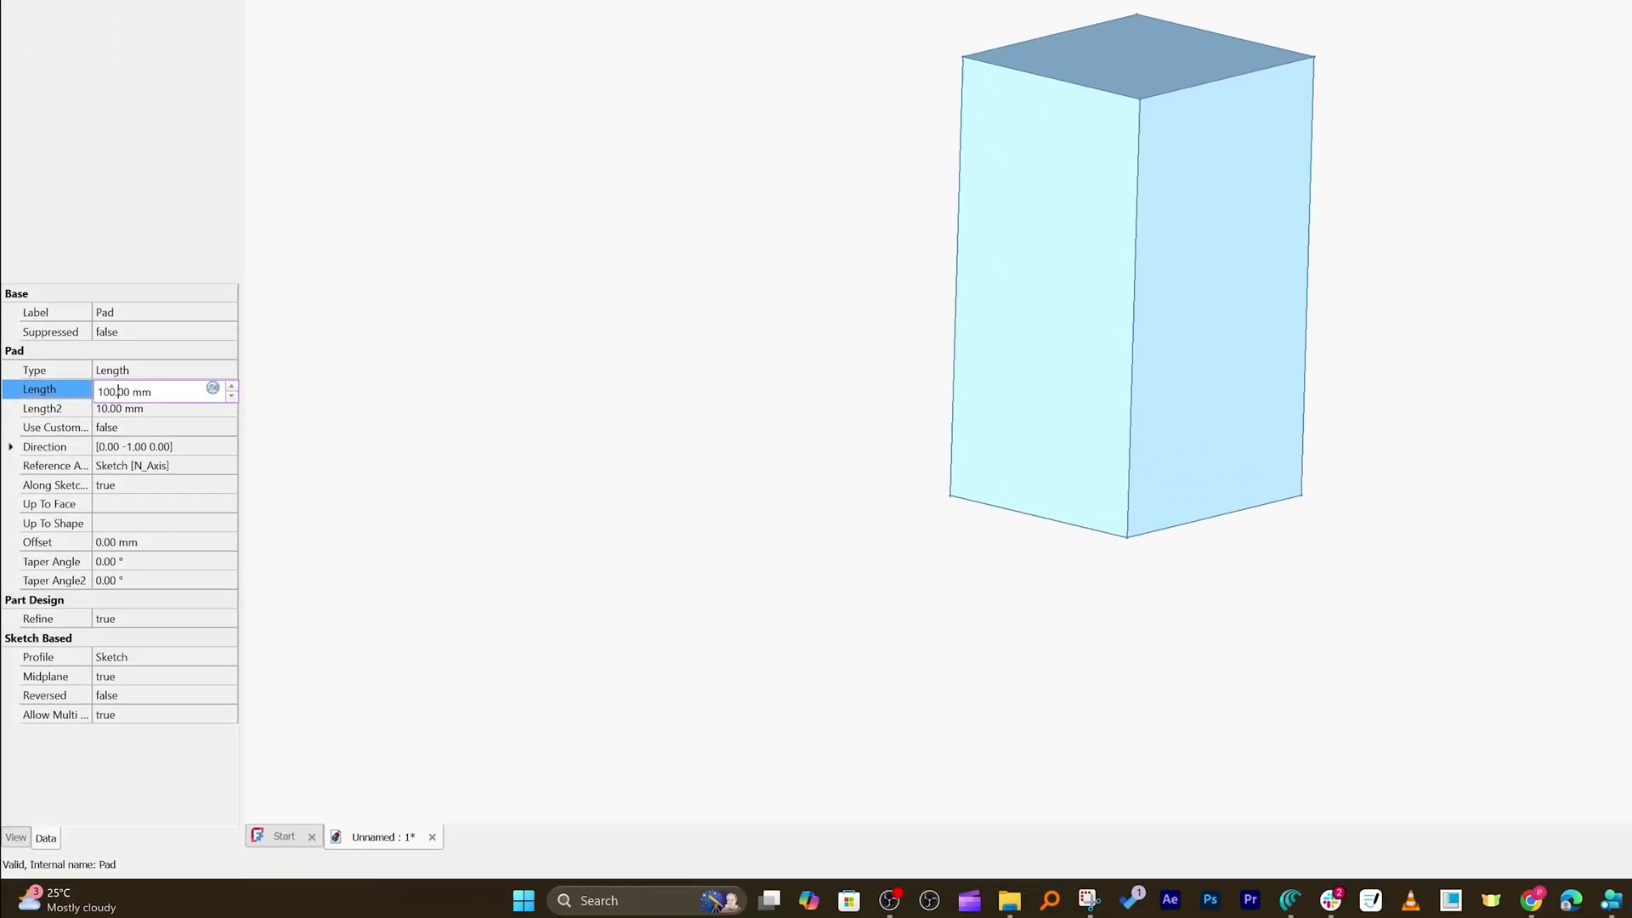
key(BackSpace)
key(BackSpace)
text(5)
key(Return)
double_click(110, 390)
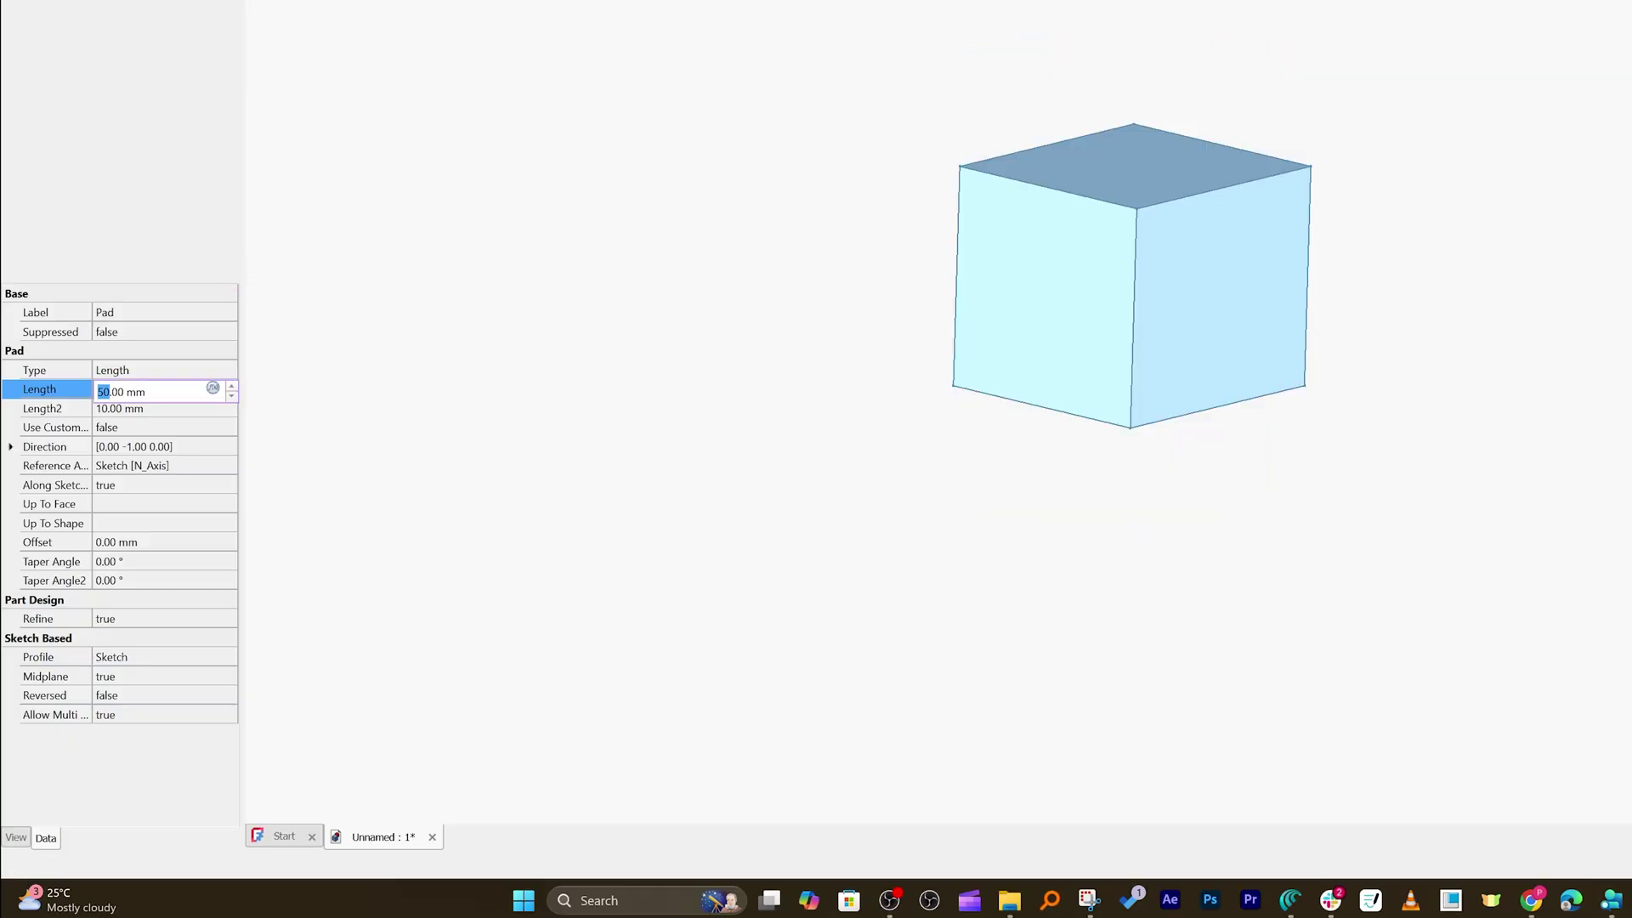
key(Return)
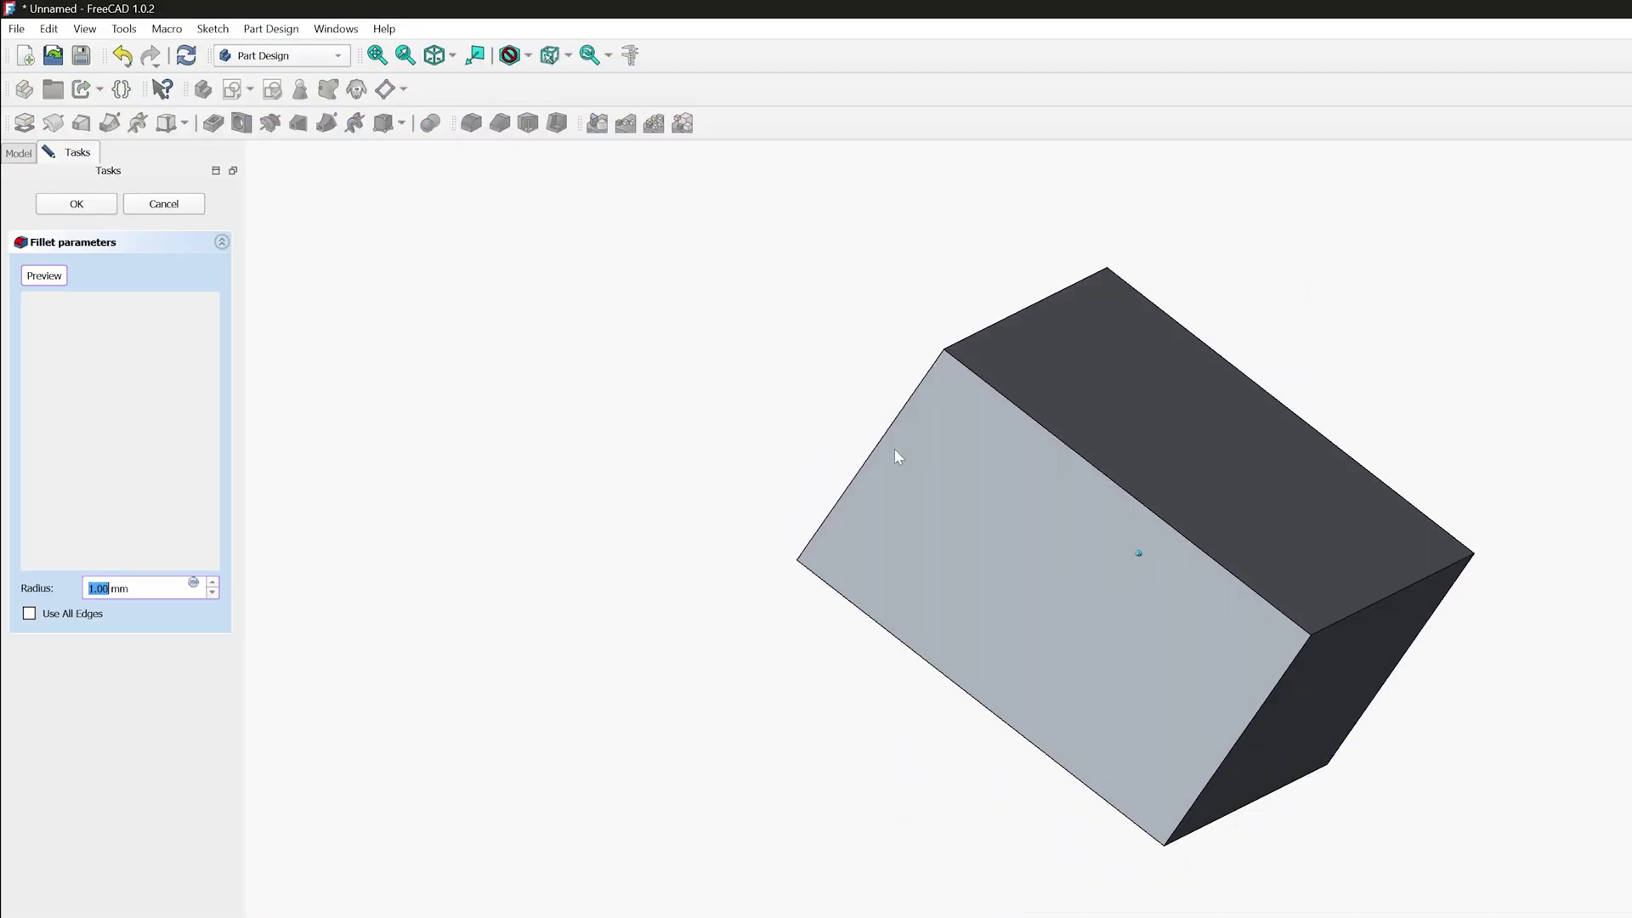
Step: Fillet vertical edges Edge1, Edge2, Edge5 and Edge8 at 1.00 mm, preview, confirm, then inspect
middle_drag(899, 457, 825, 400)
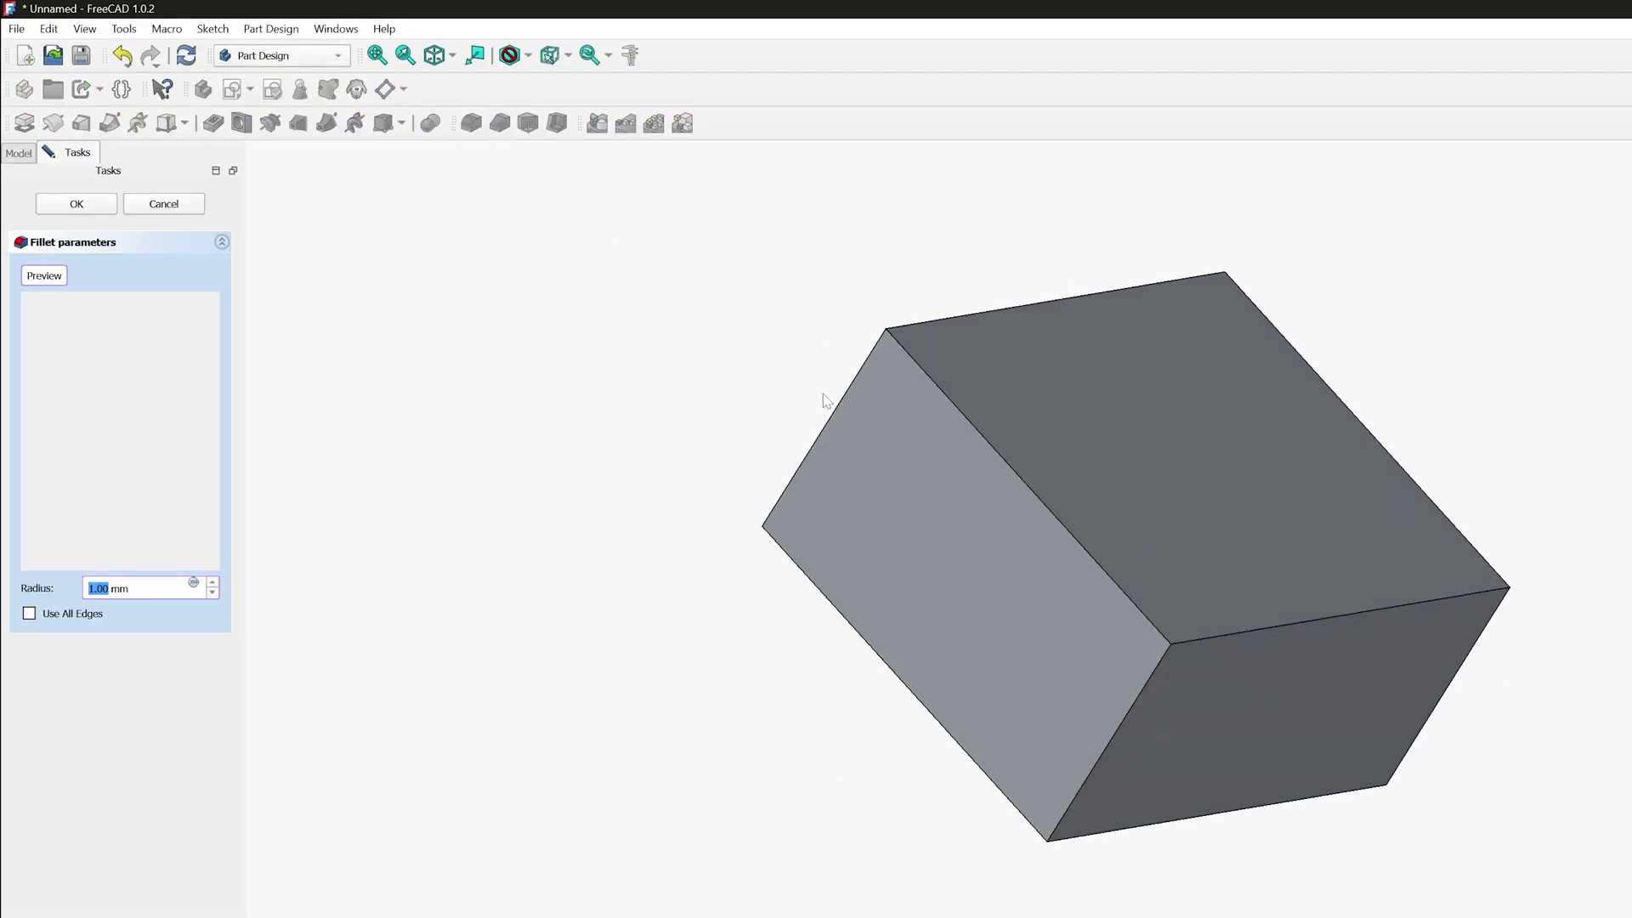
click(839, 416)
click(1272, 776)
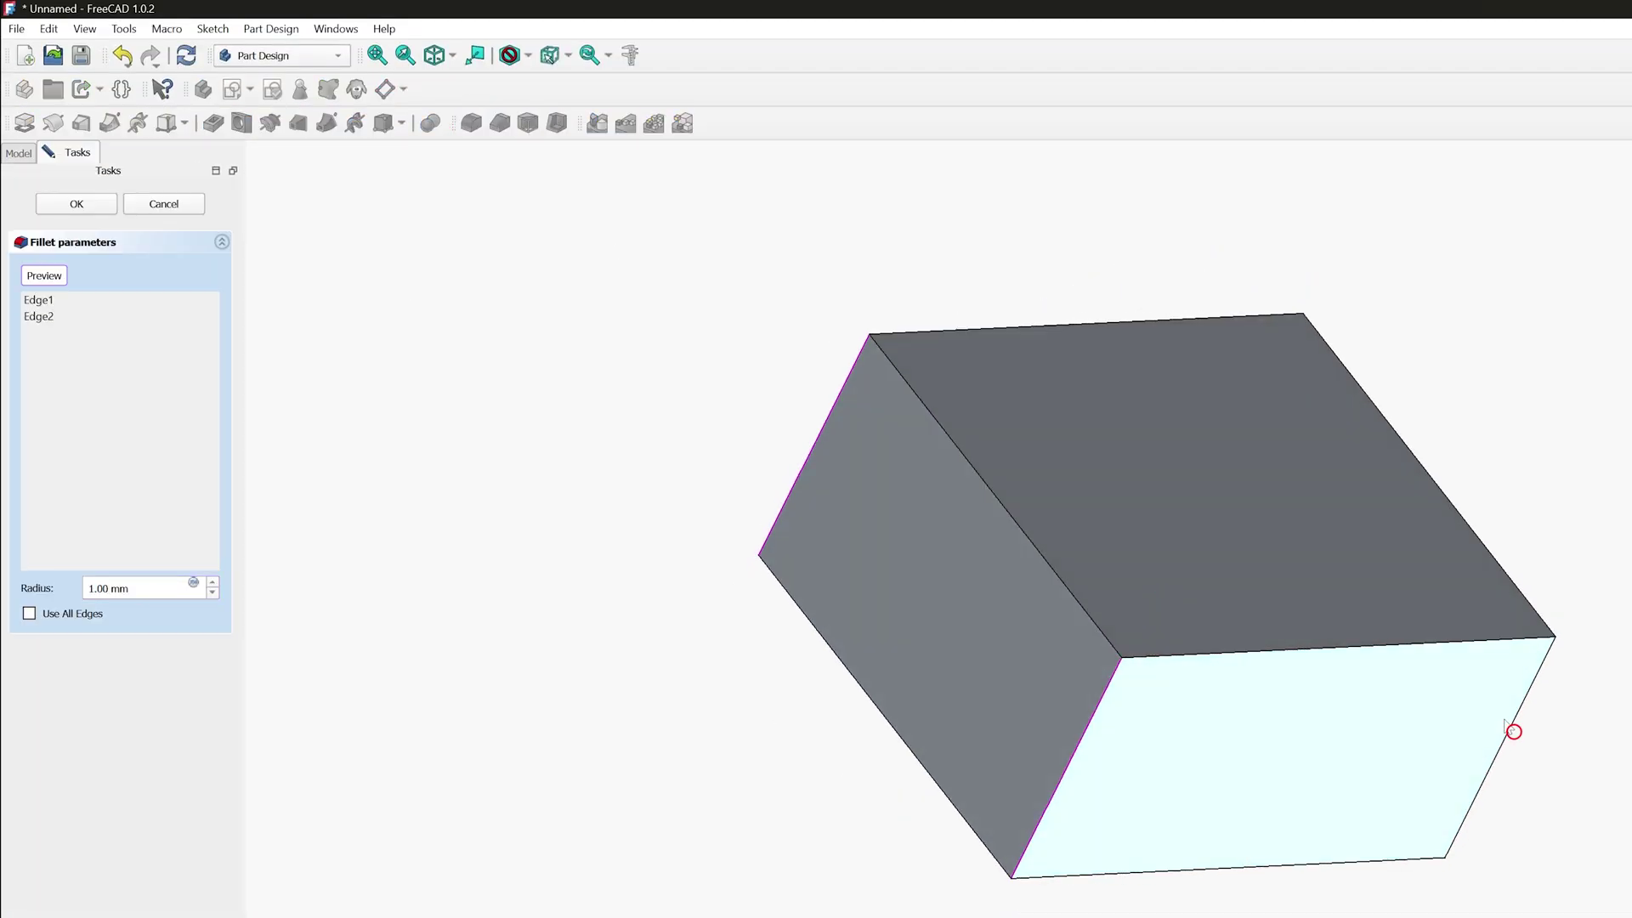
click(1512, 728)
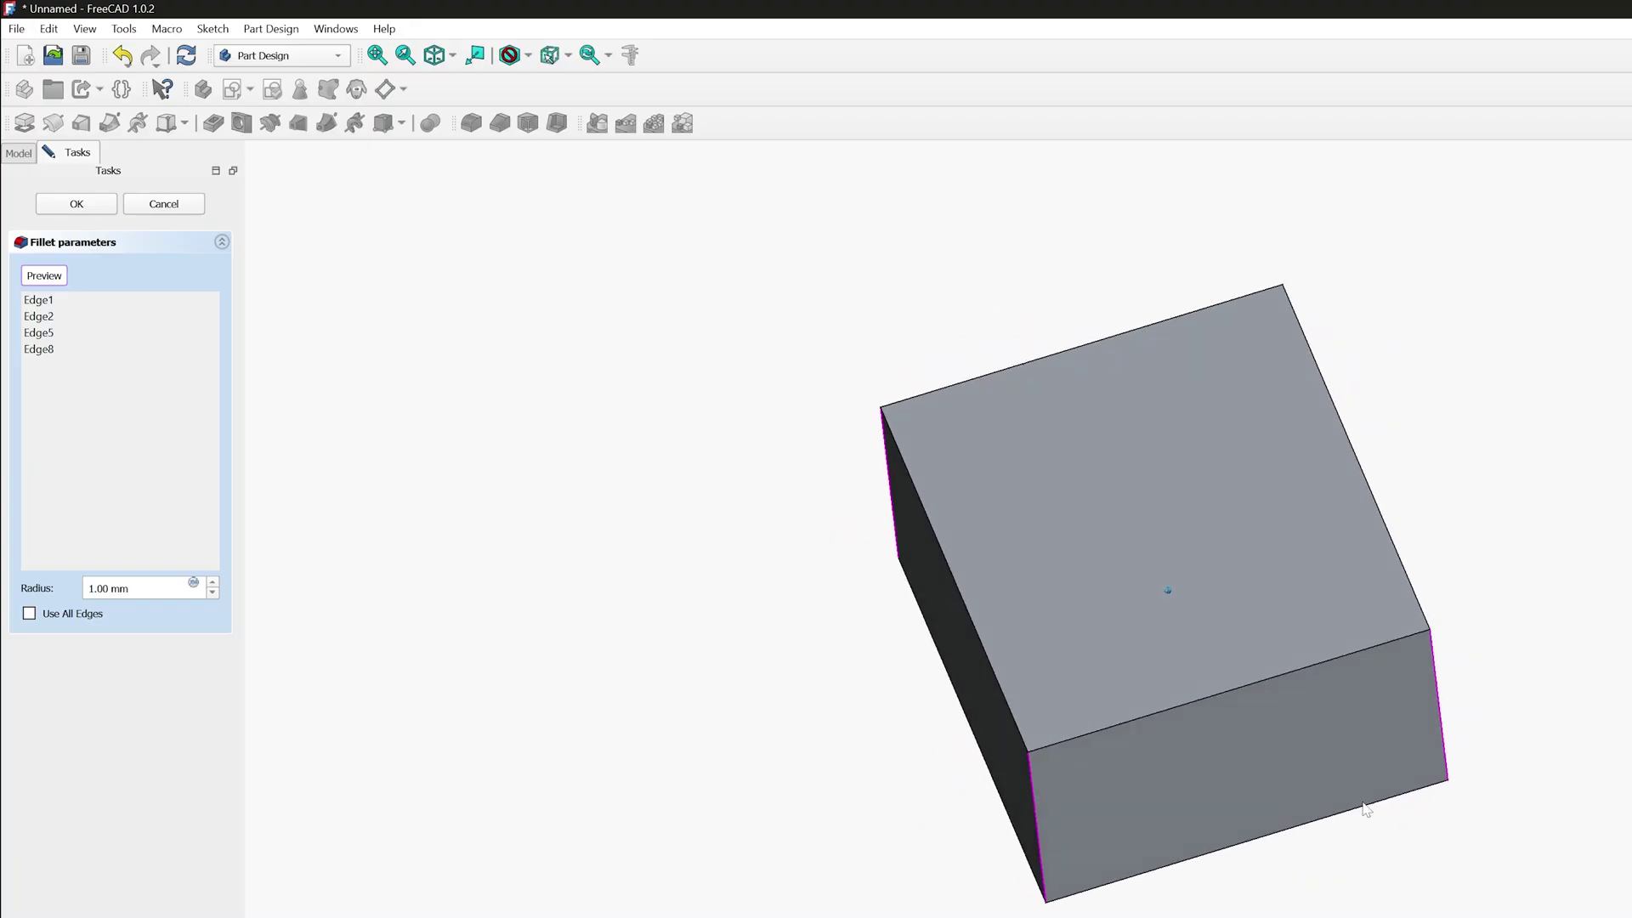
click(44, 276)
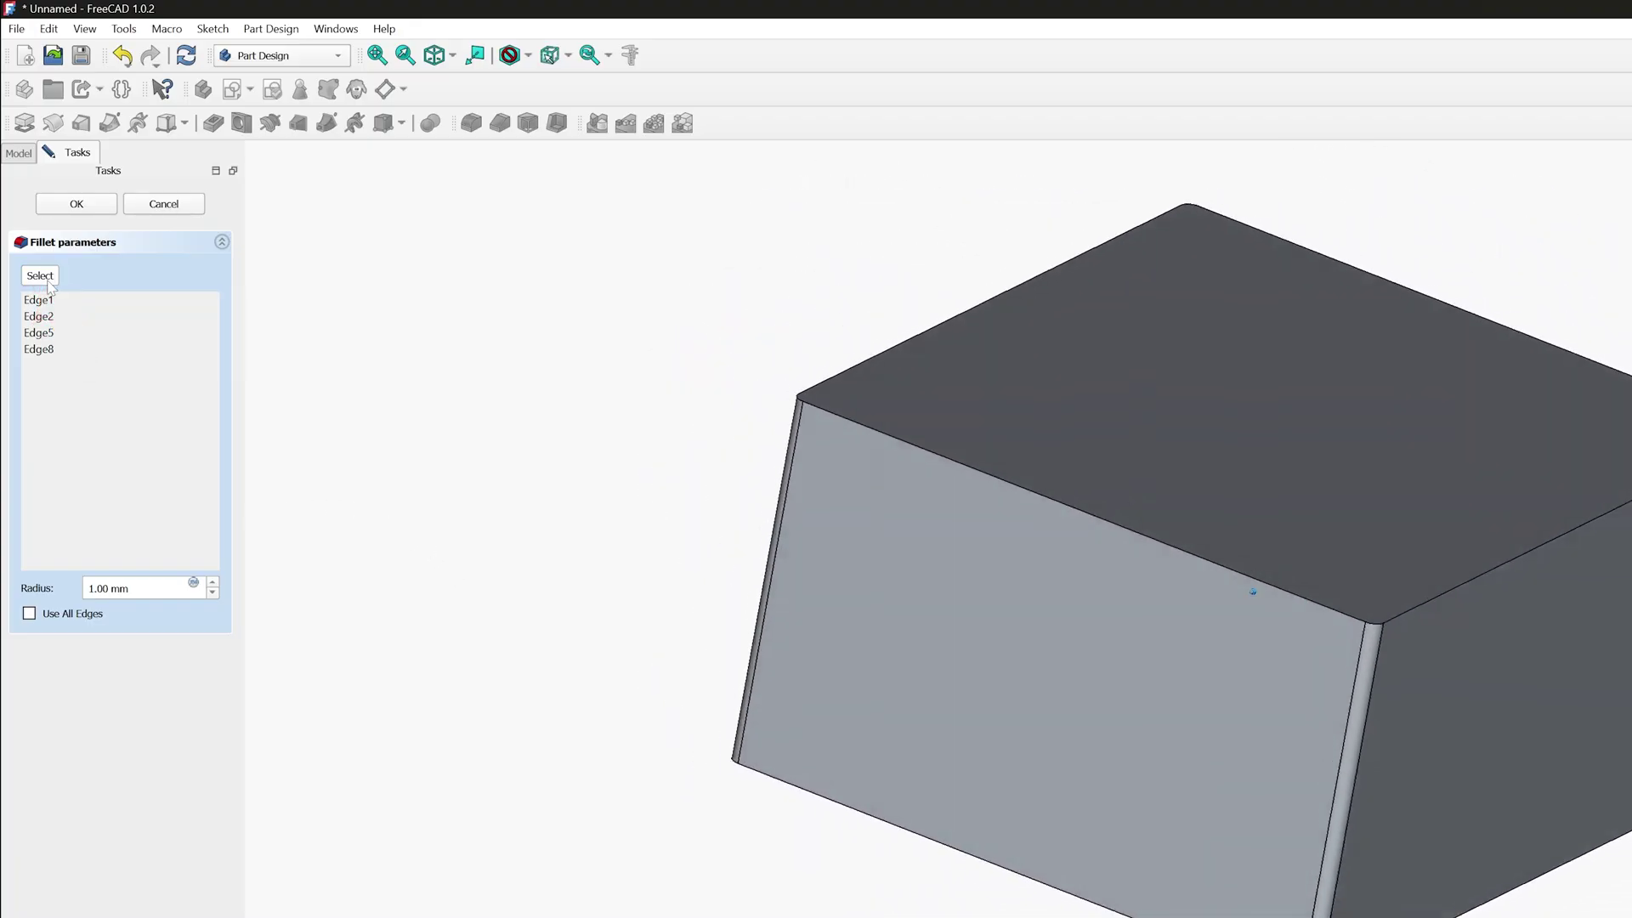
click(76, 204)
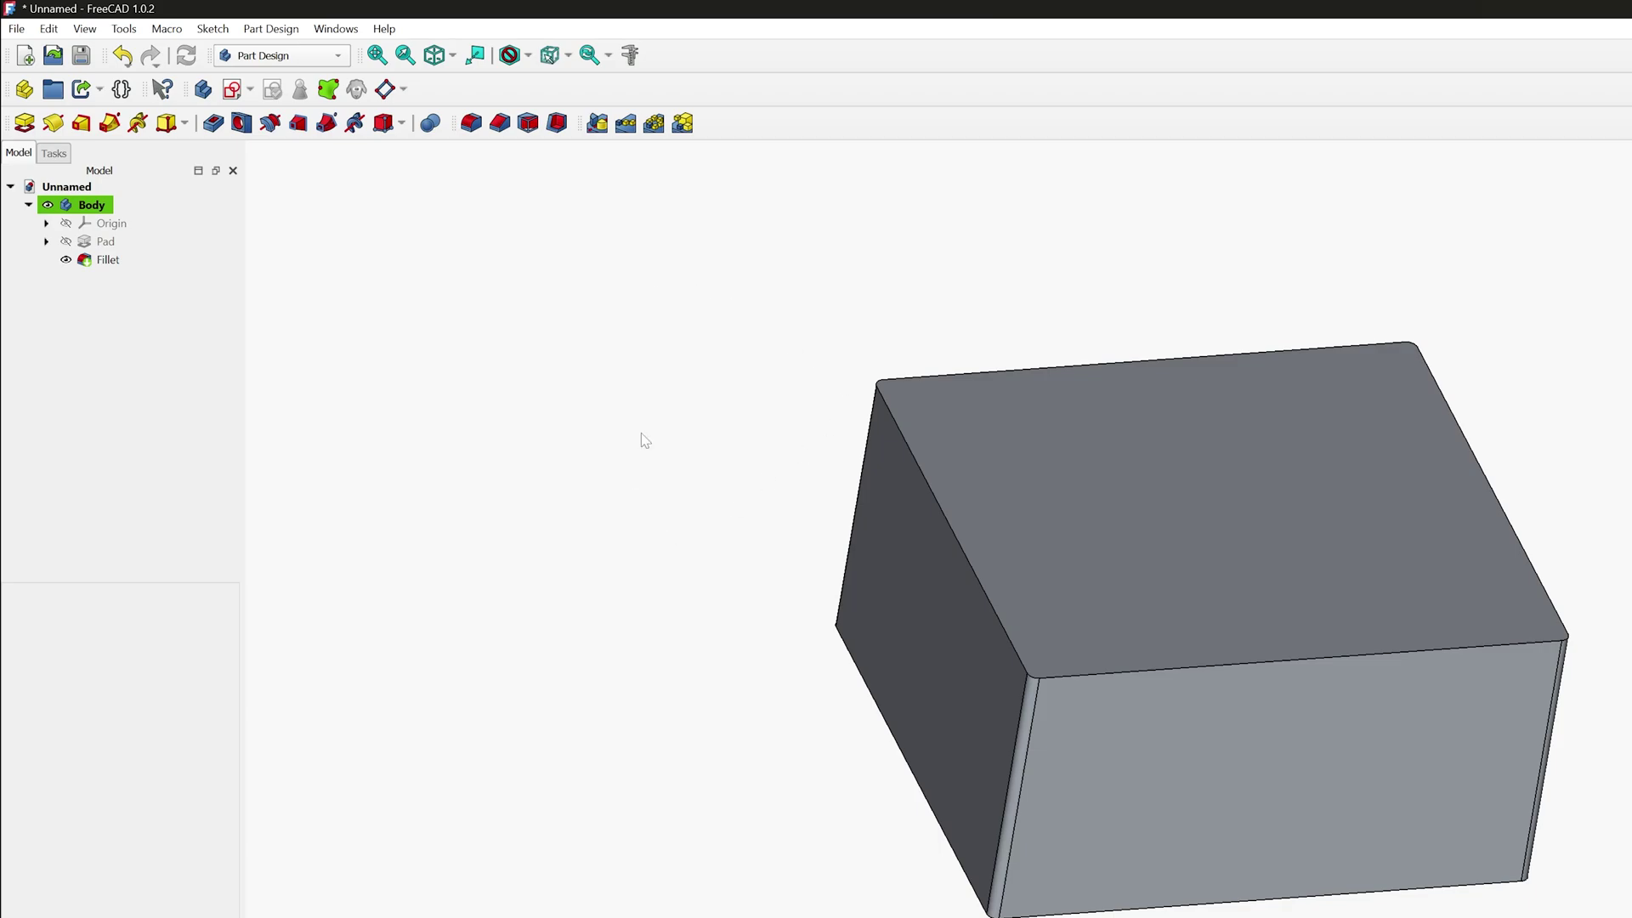
middle_drag(634, 419, 614, 394)
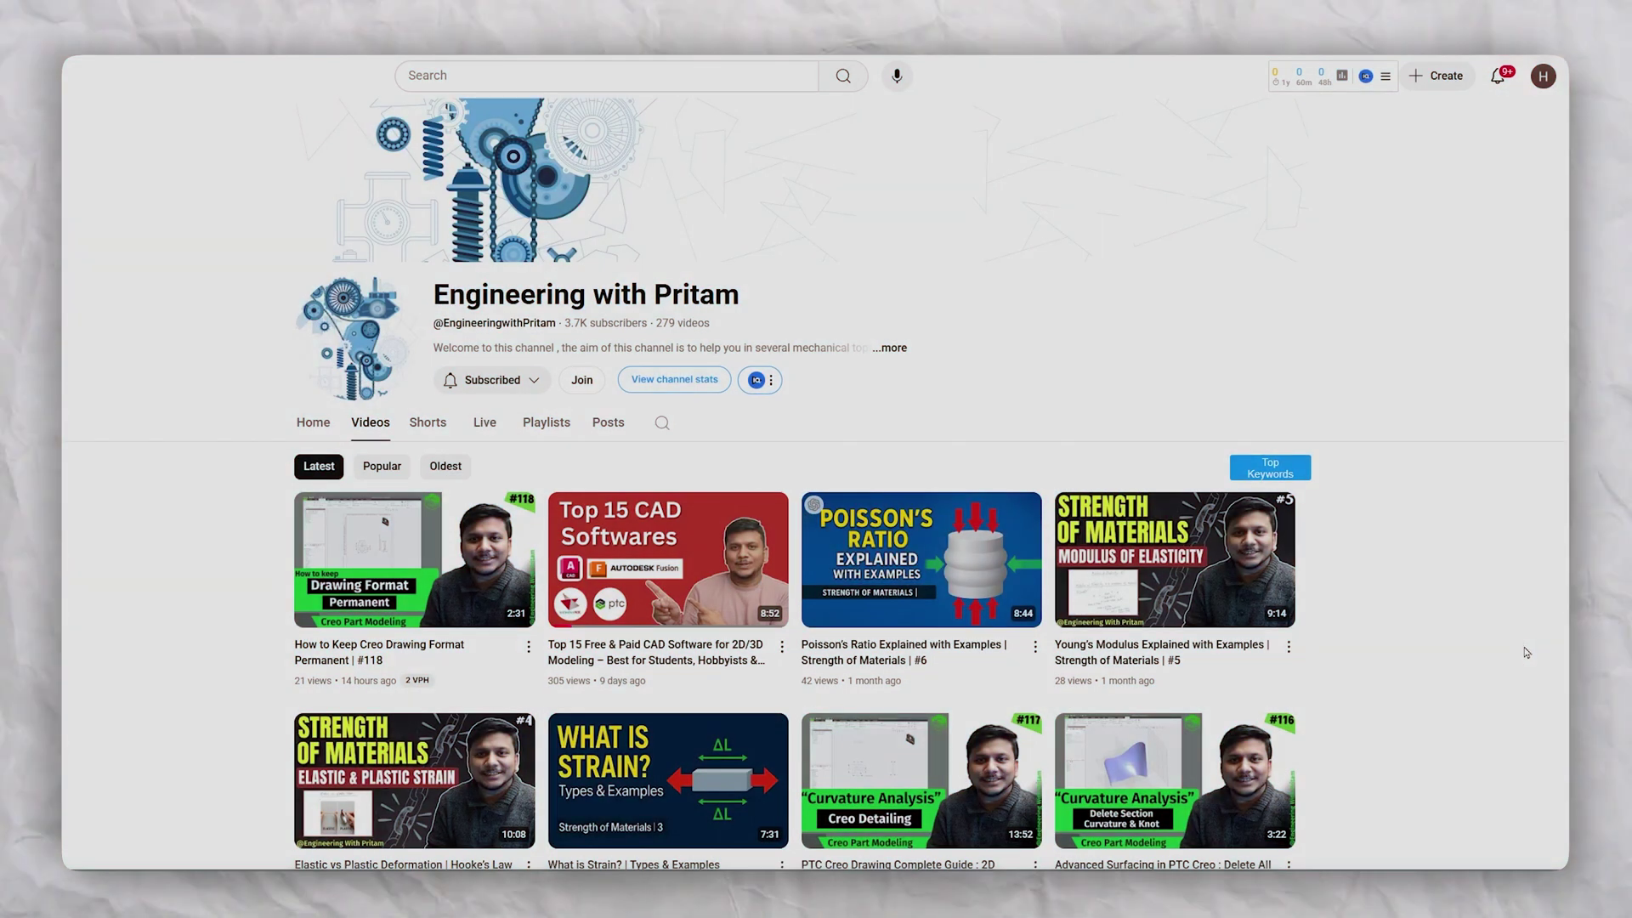
Step: Autoscroll down the channel's Videos grid toward the older uploads
middle_click(1523, 653)
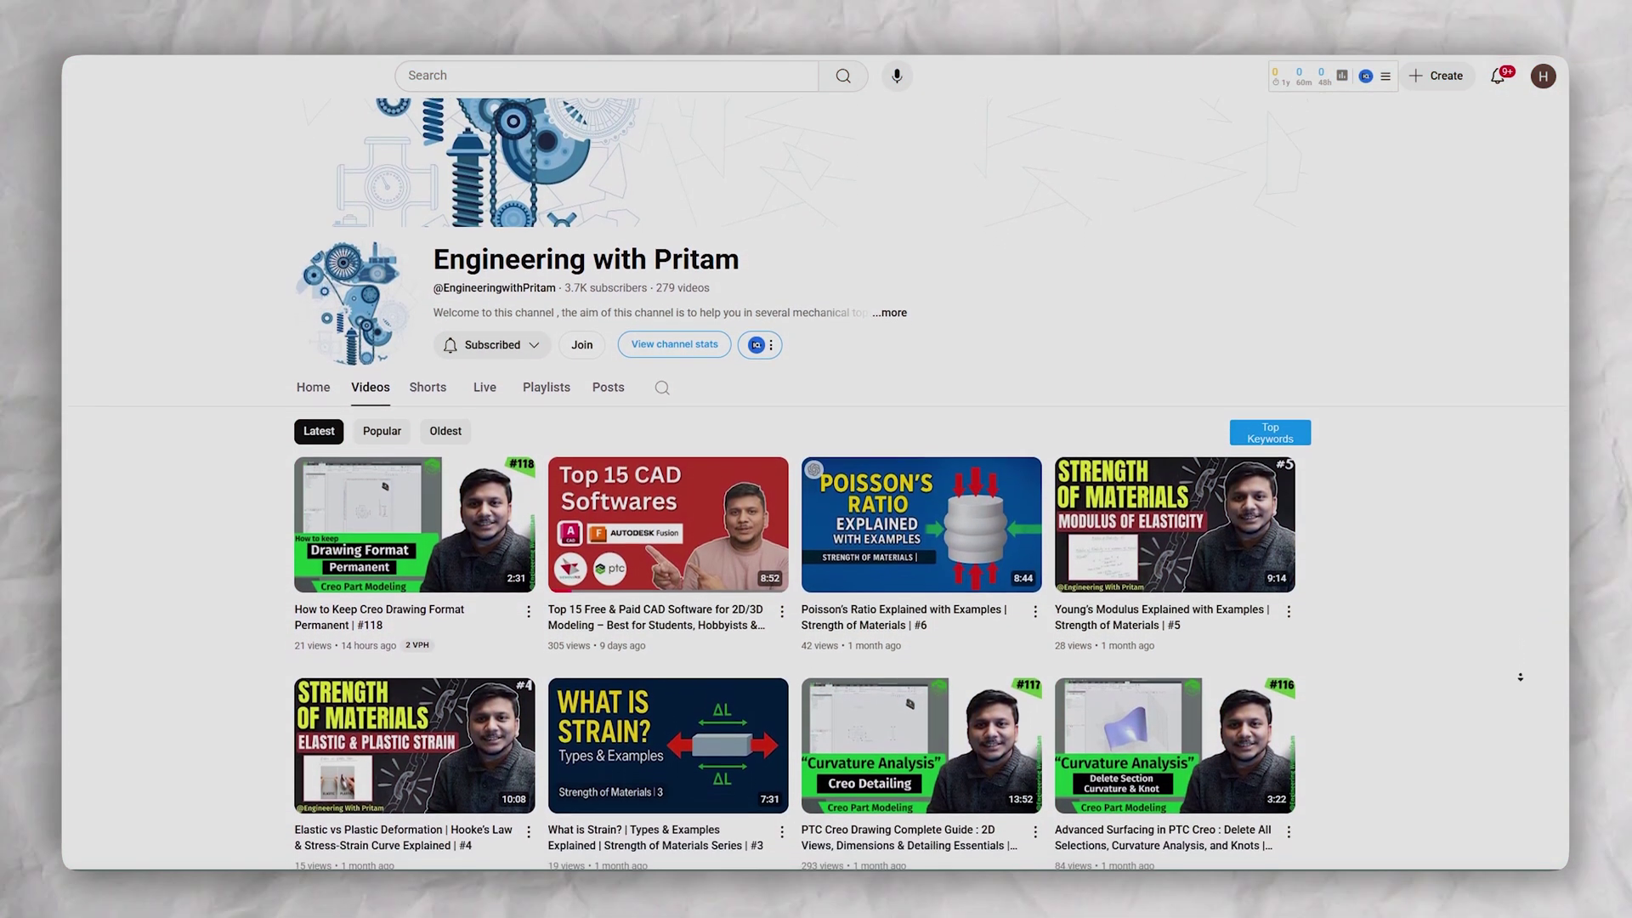